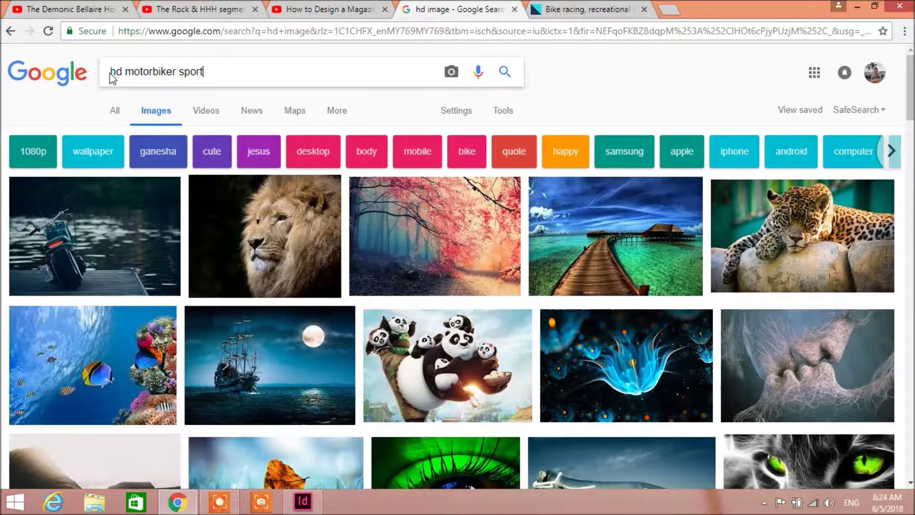
Search Google Images for "hd motorbiker sport" and look through the motorcycle pictures.
{"action": "key", "text": "Return"}
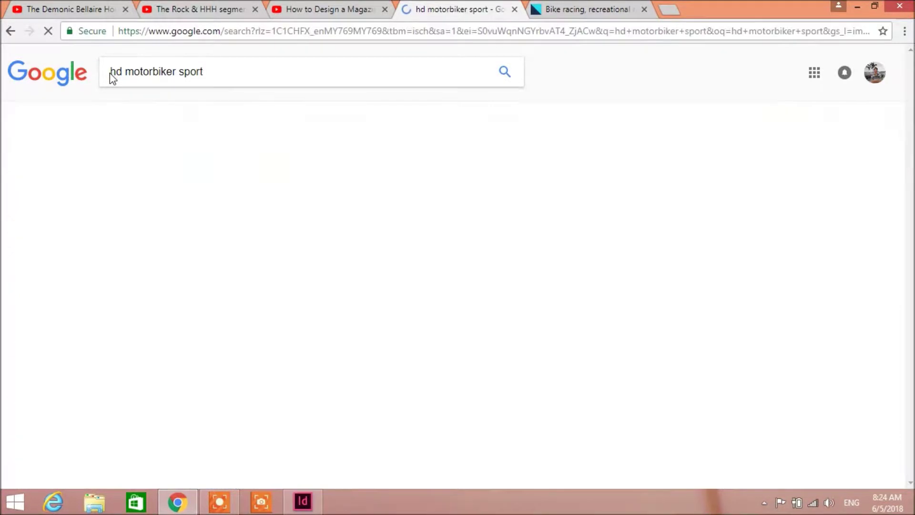
{"action": "left_click", "coordinate": [110, 72]}
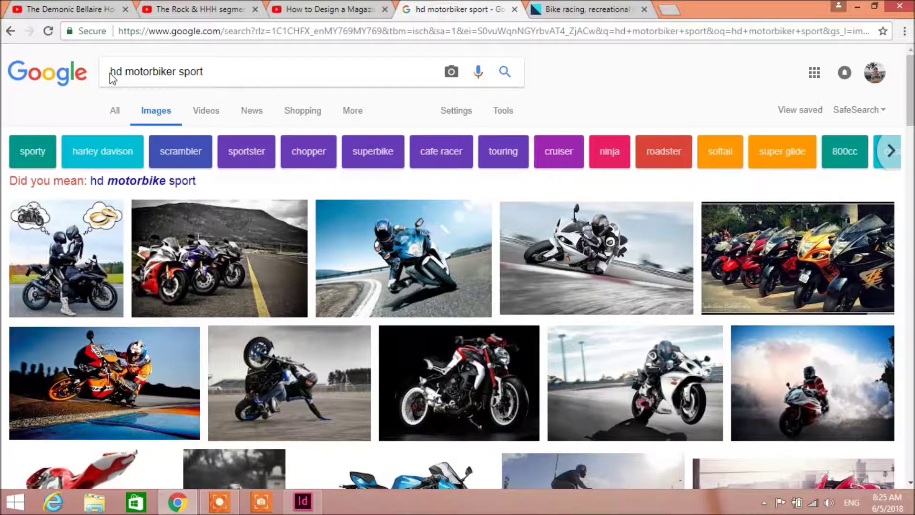
{"action": "left_click", "coordinate": [803, 310]}
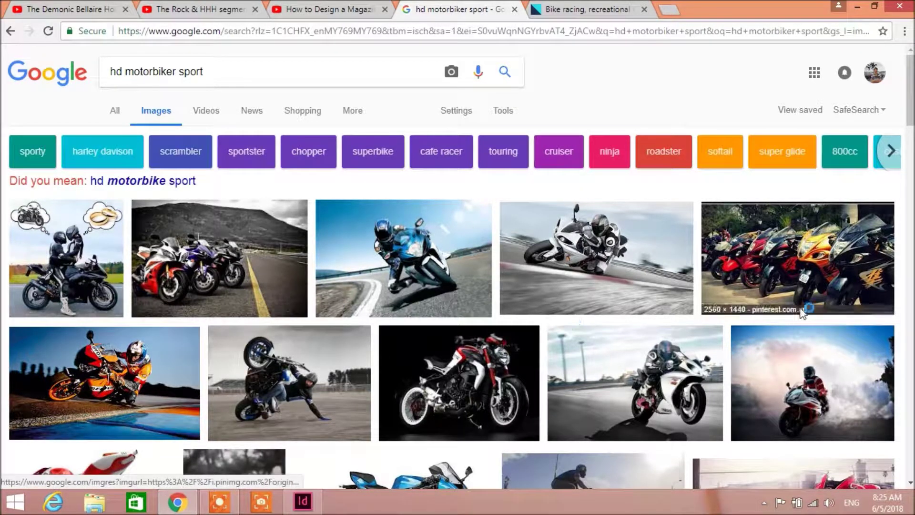
{"action": "scroll", "coordinate": [803, 312], "scroll_direction": "down", "scroll_amount": 1}
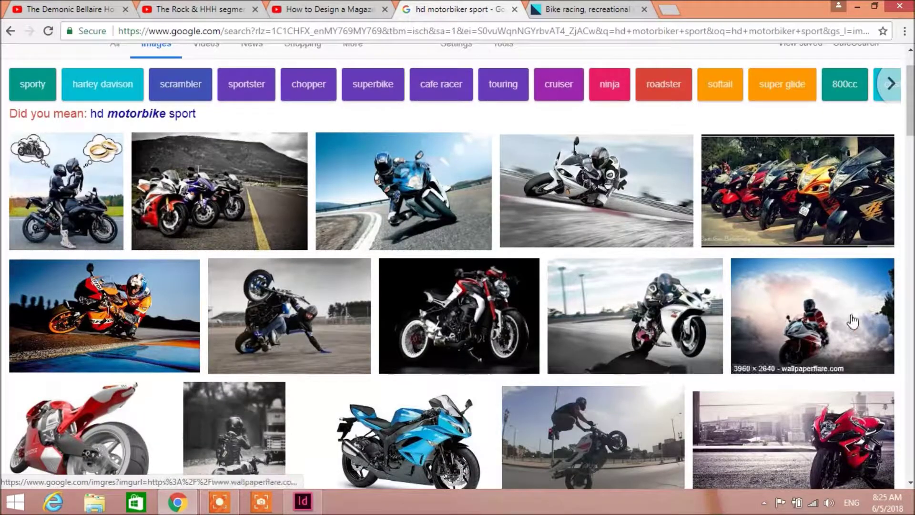
{"action": "scroll", "coordinate": [834, 316], "scroll_direction": "down", "scroll_amount": 4}
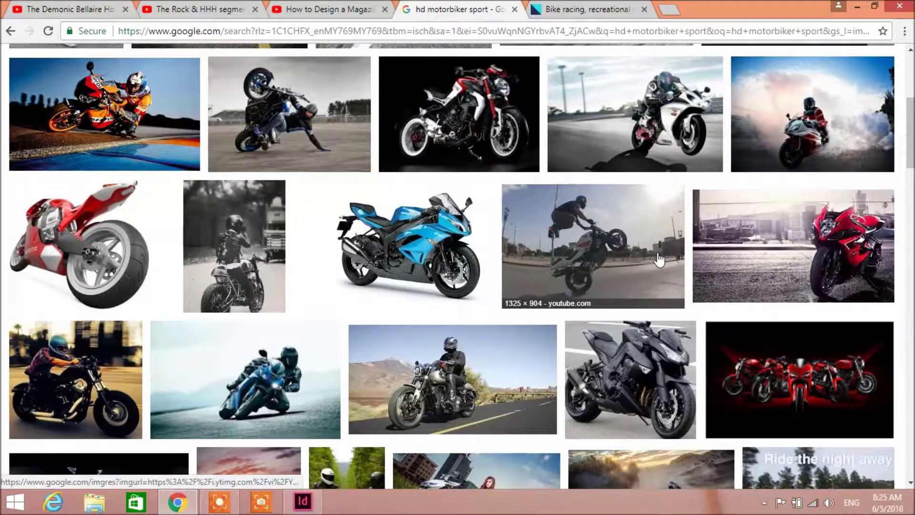
{"action": "scroll", "coordinate": [659, 259], "scroll_direction": "up", "scroll_amount": 4}
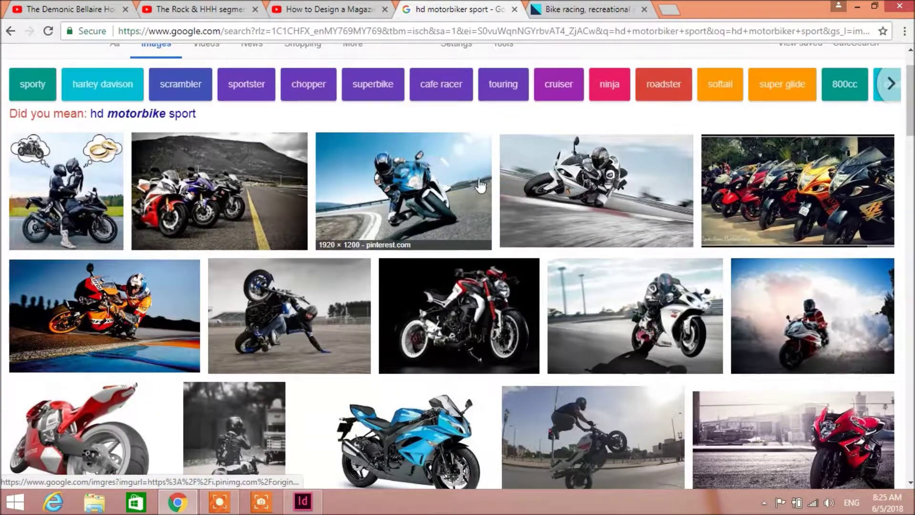
Preview the white racing motorcycle result, open its related Yamaha YZF-R1 wallpaper and copy that image.
{"action": "left_click", "coordinate": [614, 189]}
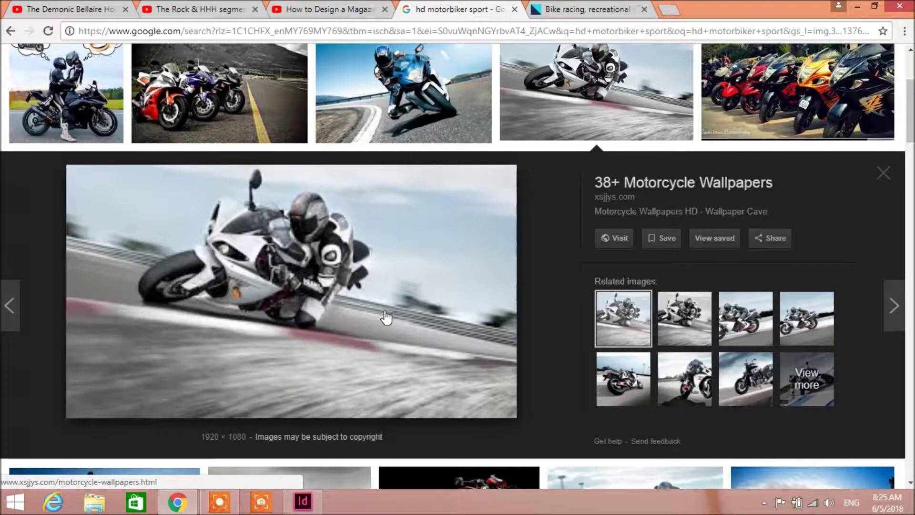
{"action": "left_click", "coordinate": [677, 337]}
{"action": "left_click", "coordinate": [663, 377]}
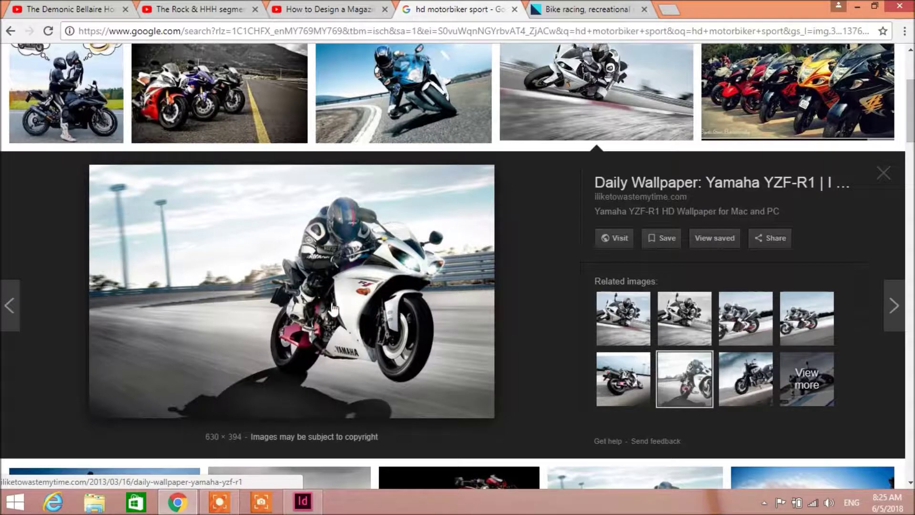
{"action": "right_click", "coordinate": [282, 334]}
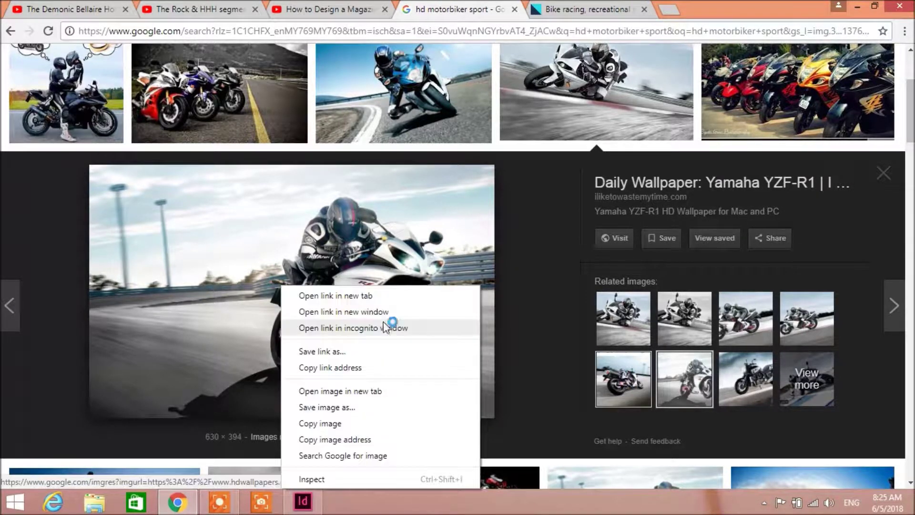
{"action": "left_click", "coordinate": [363, 421]}
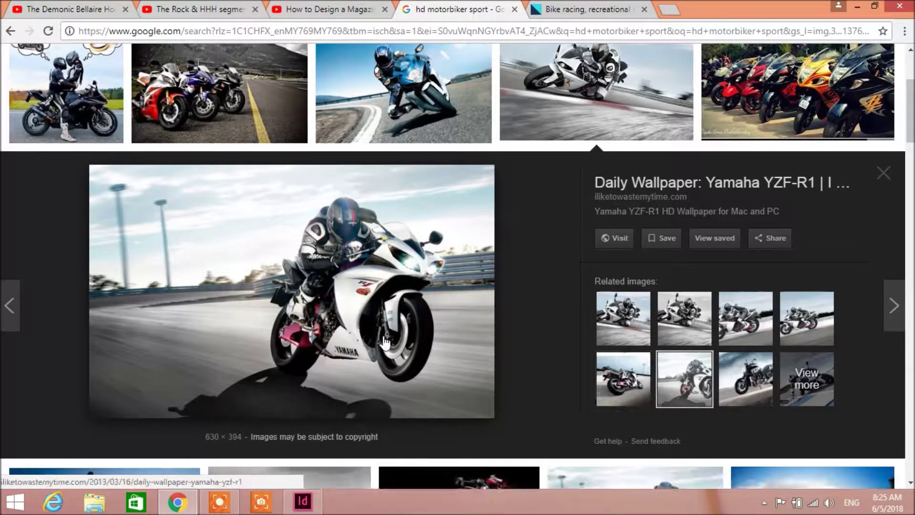
Switch to InDesign, paste the copied motorcycle image and align it to the left page's upper-left corner at X 0, Y 0 mm.
{"action": "left_click", "coordinate": [301, 507]}
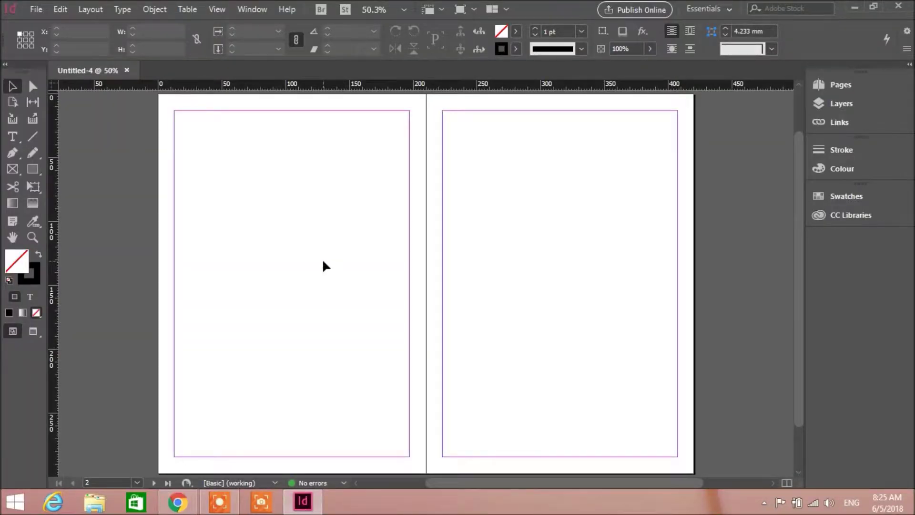
{"action": "key", "text": "ctrl+v"}
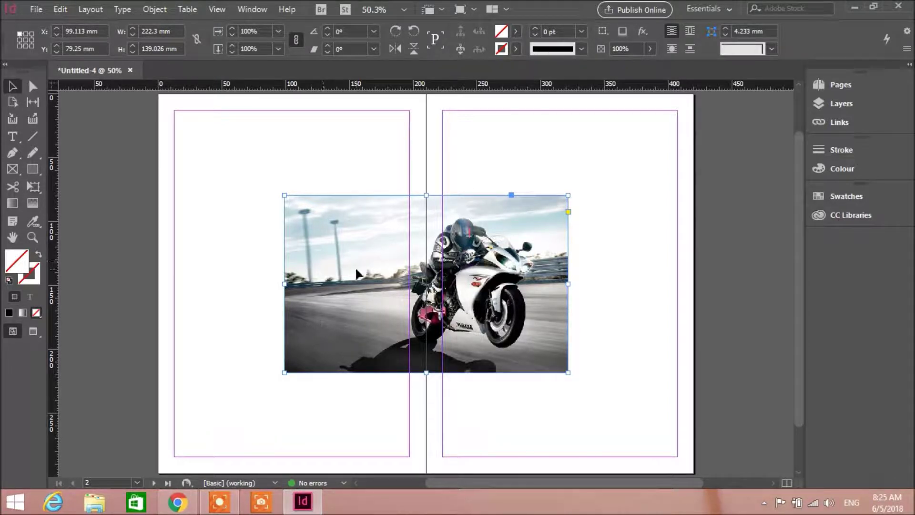
{"action": "left_click_drag", "start_coordinate": [356, 270], "coordinate": [233, 174]}
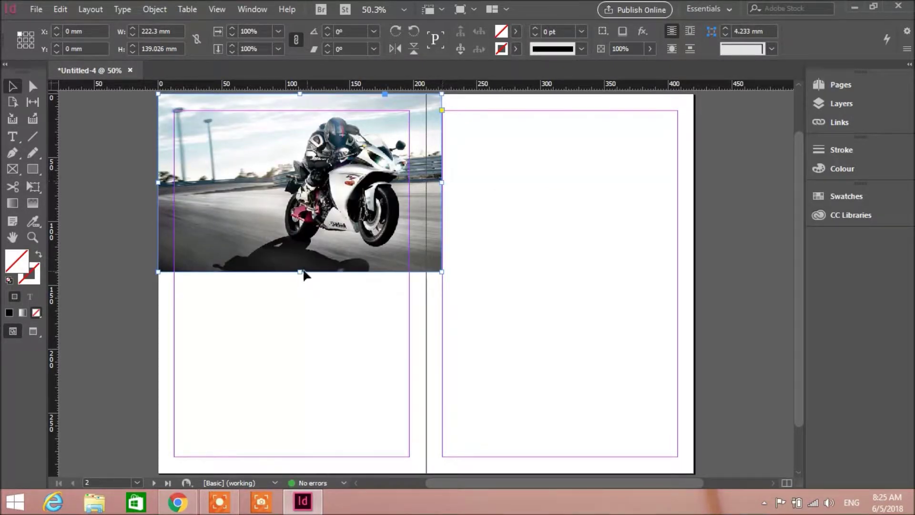
{"action": "left_click_drag", "start_coordinate": [301, 271], "coordinate": [288, 474]}
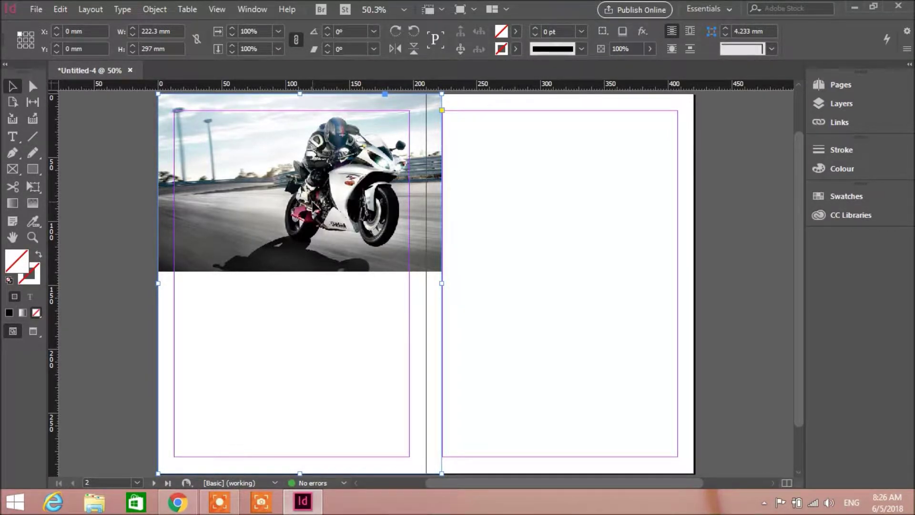
{"action": "key", "text": "ctrl+alt+c"}
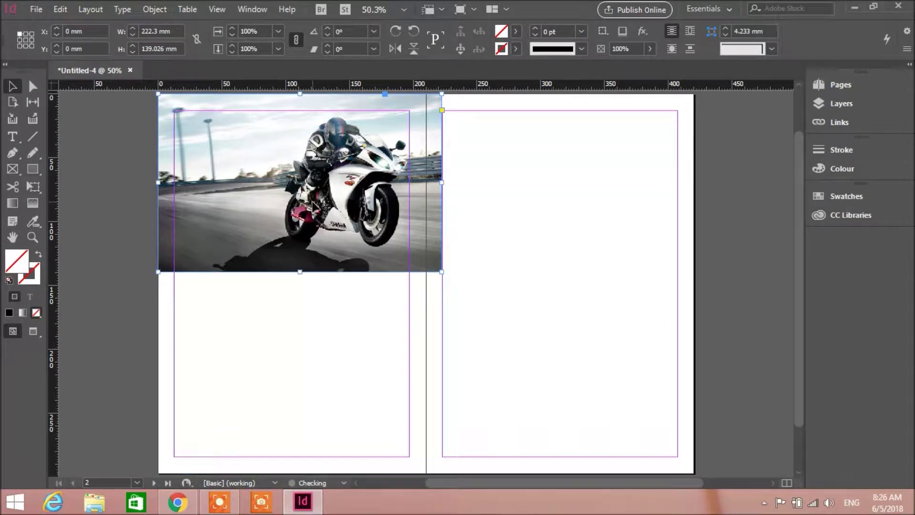
{"action": "left_click", "coordinate": [32, 86]}
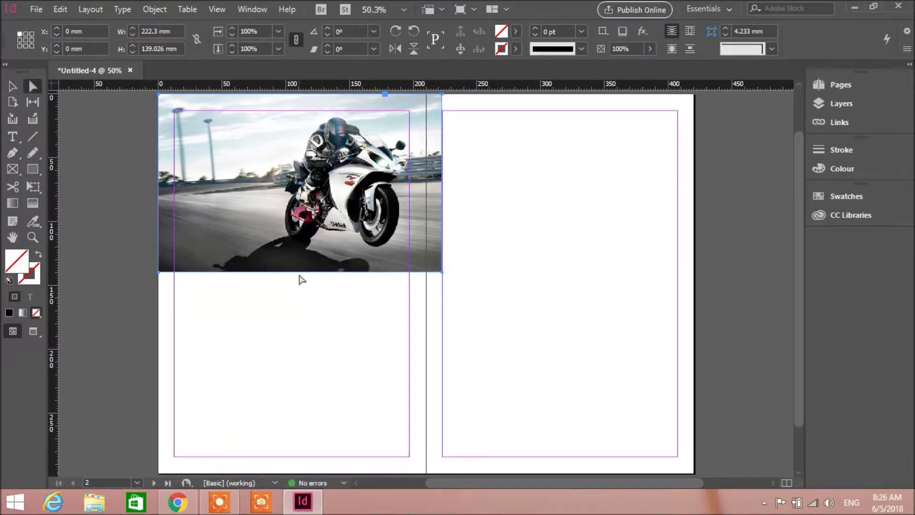
{"action": "left_click_drag", "start_coordinate": [298, 265], "coordinate": [301, 368]}
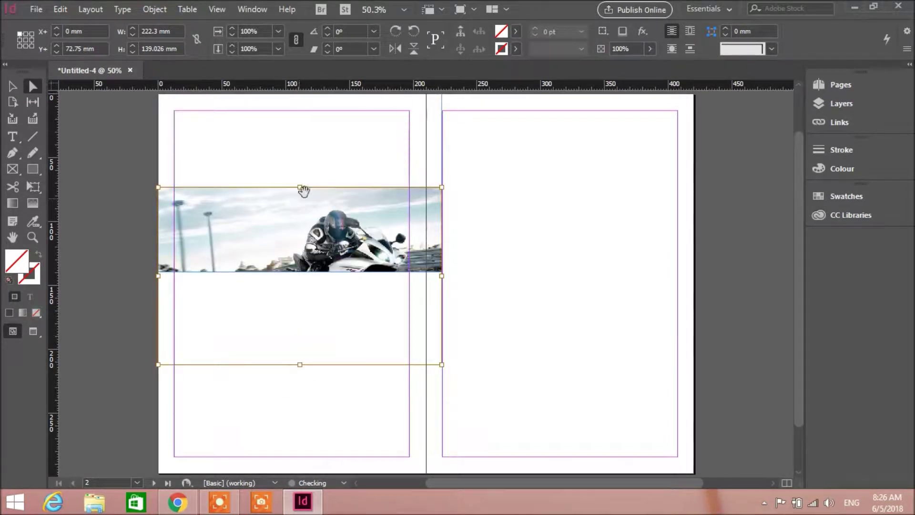
{"action": "left_click_drag", "start_coordinate": [301, 187], "coordinate": [293, 99]}
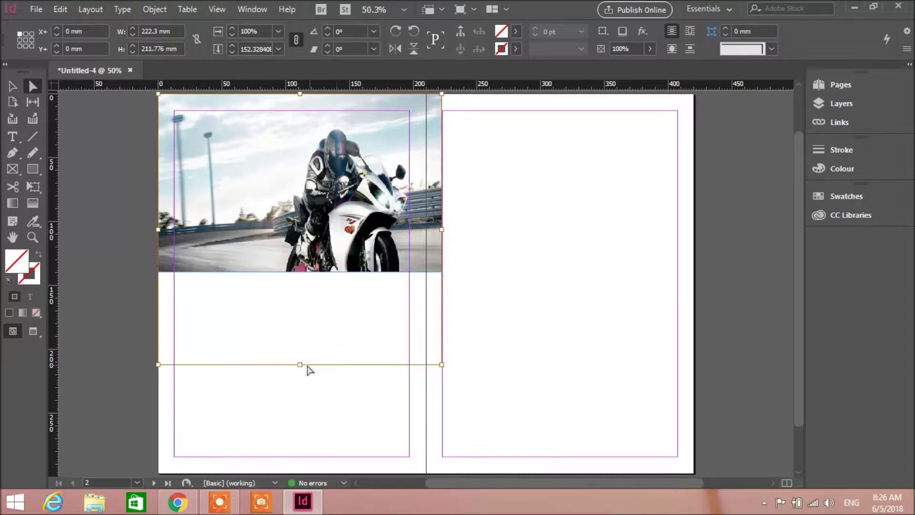
{"action": "left_click_drag", "start_coordinate": [299, 365], "coordinate": [299, 461]}
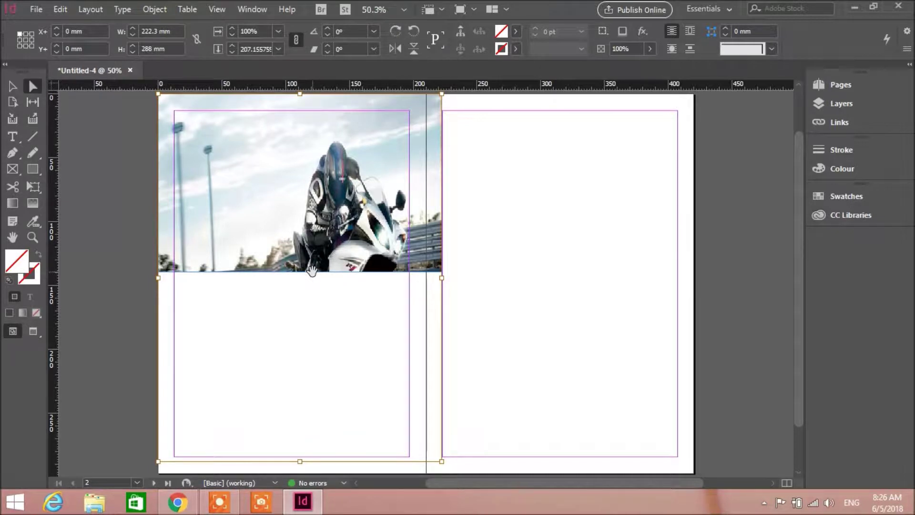
{"action": "key", "text": "ctrl+z"}
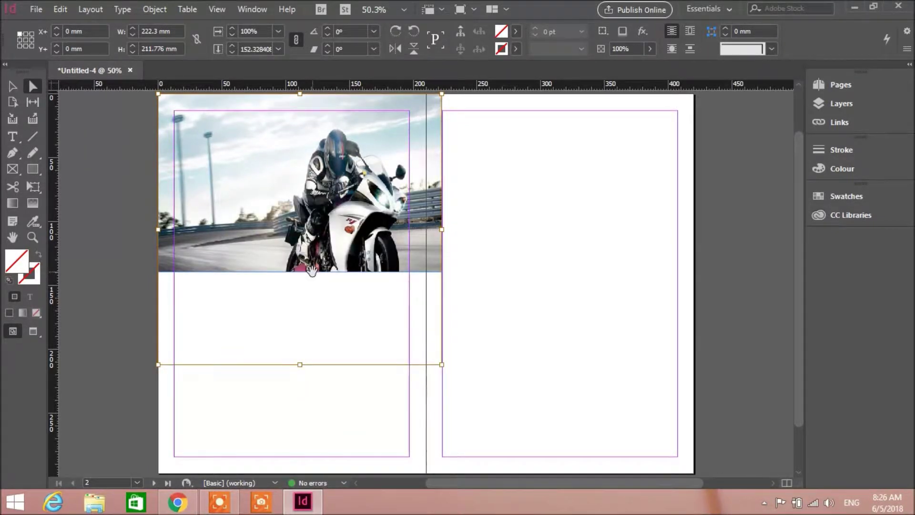
{"action": "key", "text": "ctrl+z"}
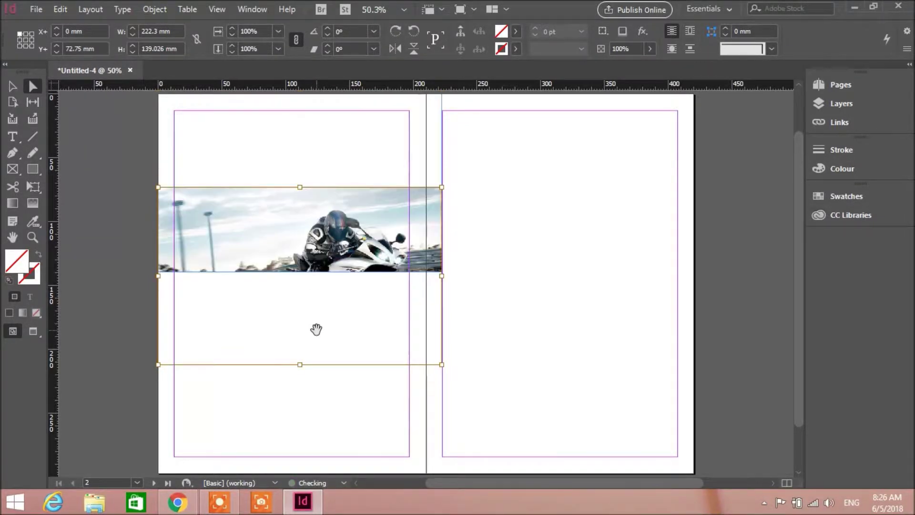
{"action": "key", "text": "v"}
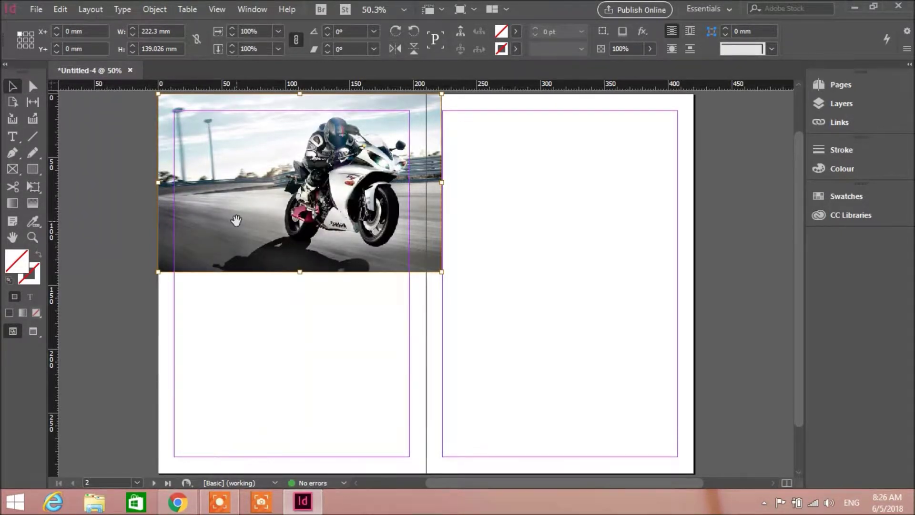
{"action": "left_click", "coordinate": [256, 318]}
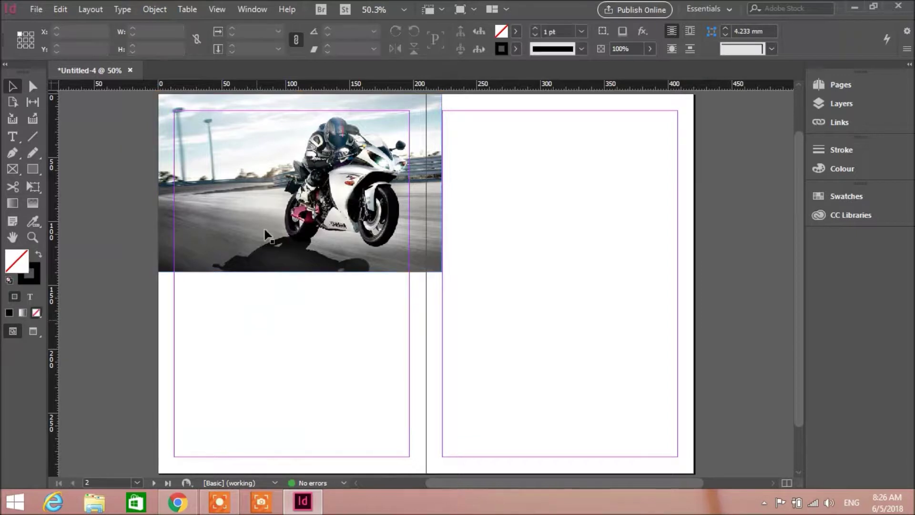
Extend the image frame to 297 mm high and stretch the image inside it to 210 × 297 mm, filling the left page.
{"action": "left_click", "coordinate": [291, 249]}
{"action": "left_click_drag", "start_coordinate": [300, 272], "coordinate": [299, 456]}
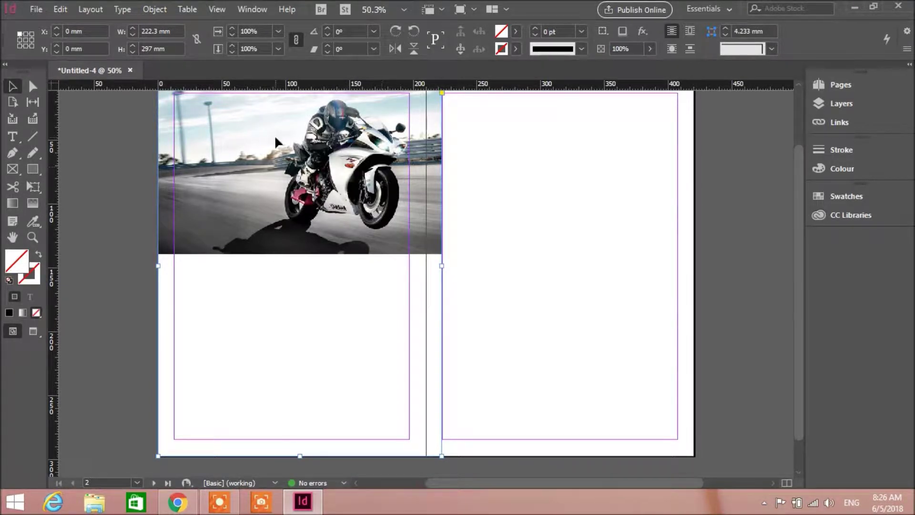
{"action": "key", "text": "a"}
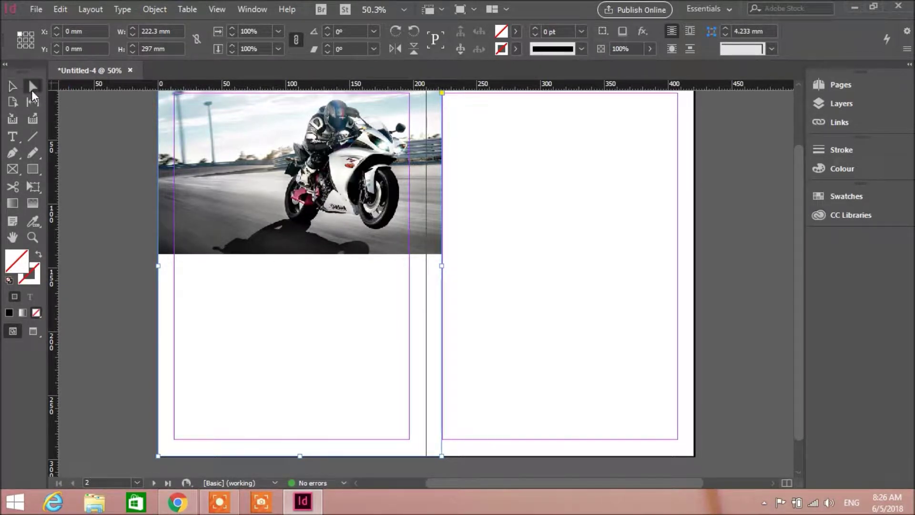
{"action": "left_click", "coordinate": [305, 210]}
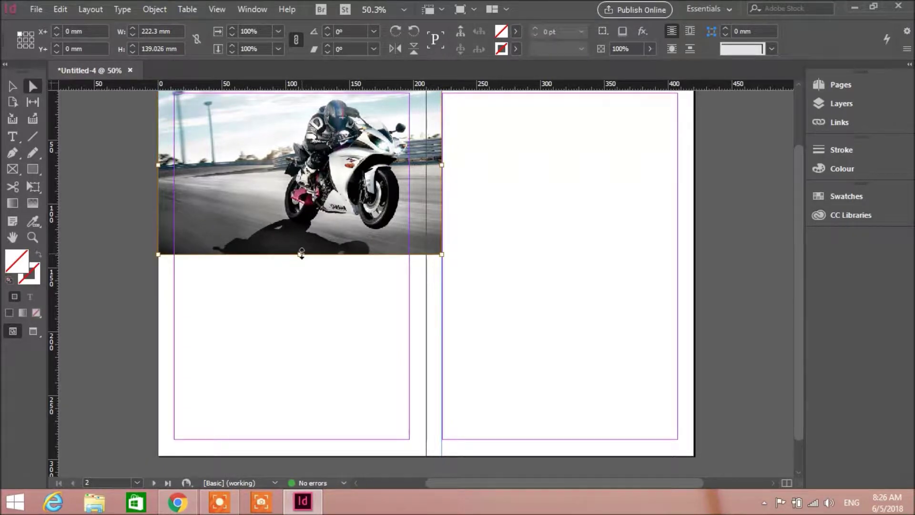
{"action": "left_click_drag", "start_coordinate": [302, 303], "coordinate": [300, 457]}
{"action": "left_click_drag", "start_coordinate": [441, 266], "coordinate": [424, 267]}
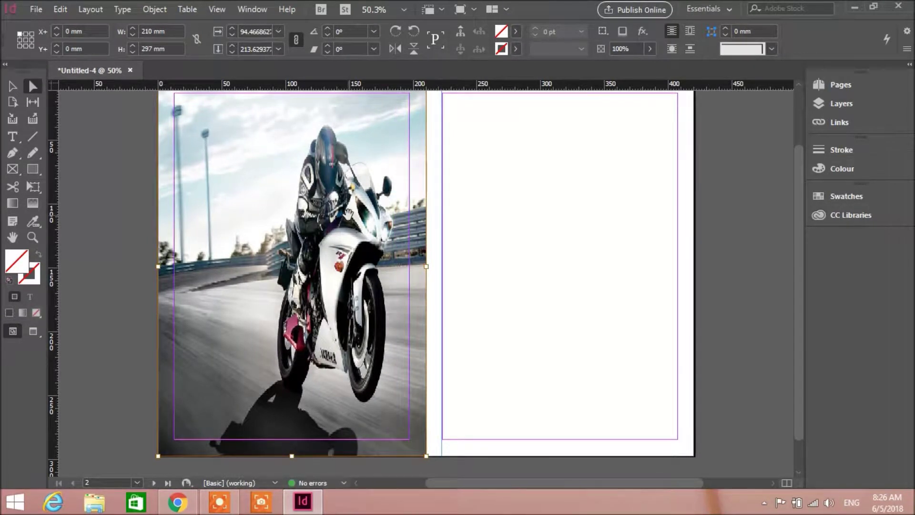
Draw a text frame over the sky beside the rider in the upper part of the left page.
{"action": "scroll", "coordinate": [348, 214], "scroll_direction": "up", "scroll_amount": 2}
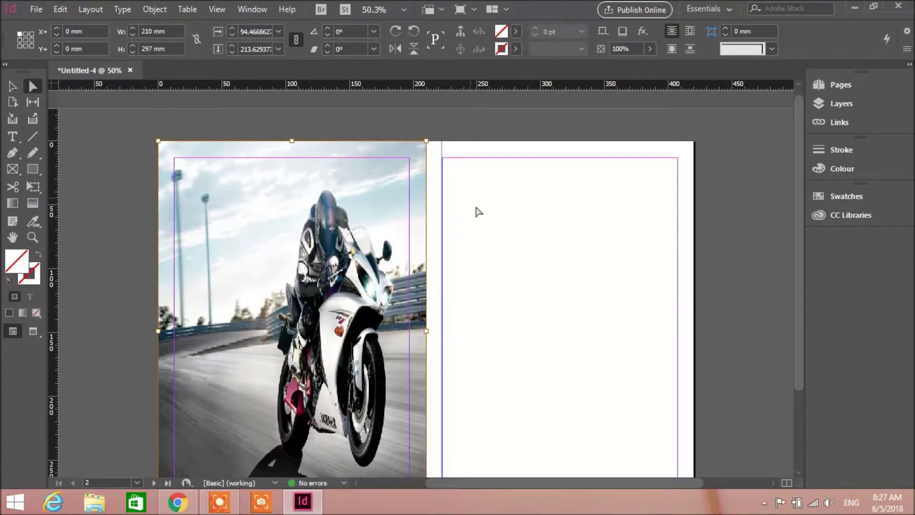
{"action": "left_click", "coordinate": [490, 224]}
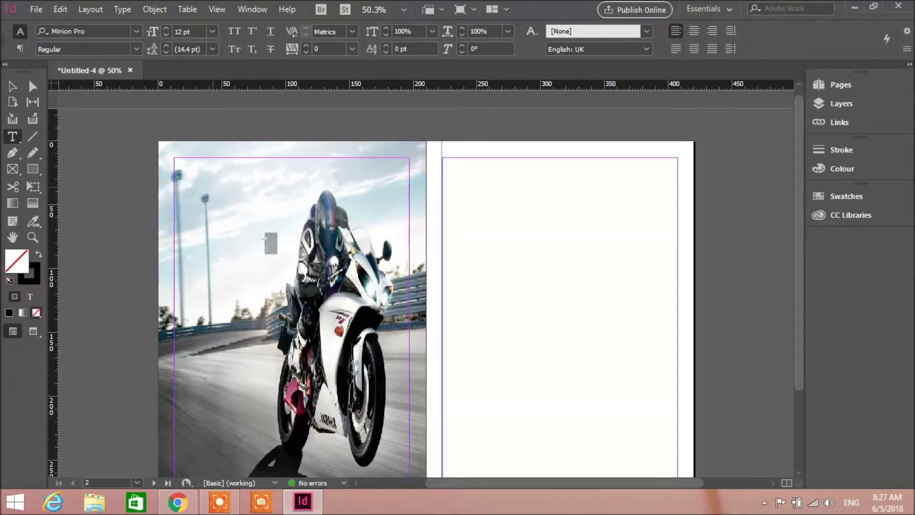
{"action": "left_click_drag", "start_coordinate": [213, 188], "coordinate": [321, 269]}
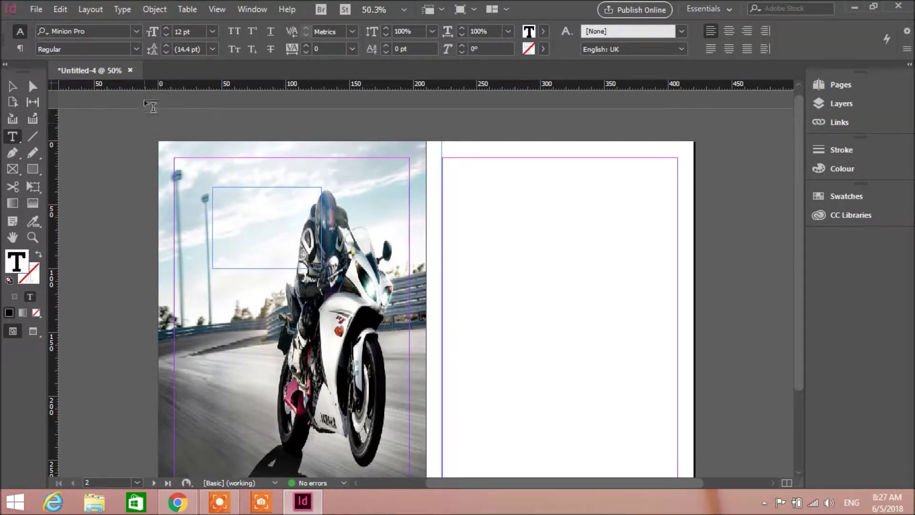
Set the new text frame's font to Hobo Std and its size to 72 pt.
{"action": "left_click", "coordinate": [134, 28]}
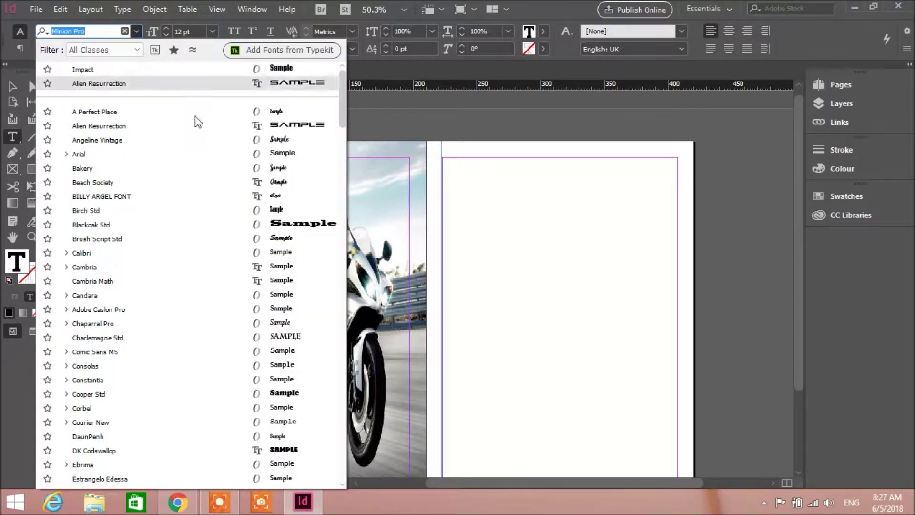
{"action": "left_click_drag", "start_coordinate": [343, 106], "coordinate": [336, 259]}
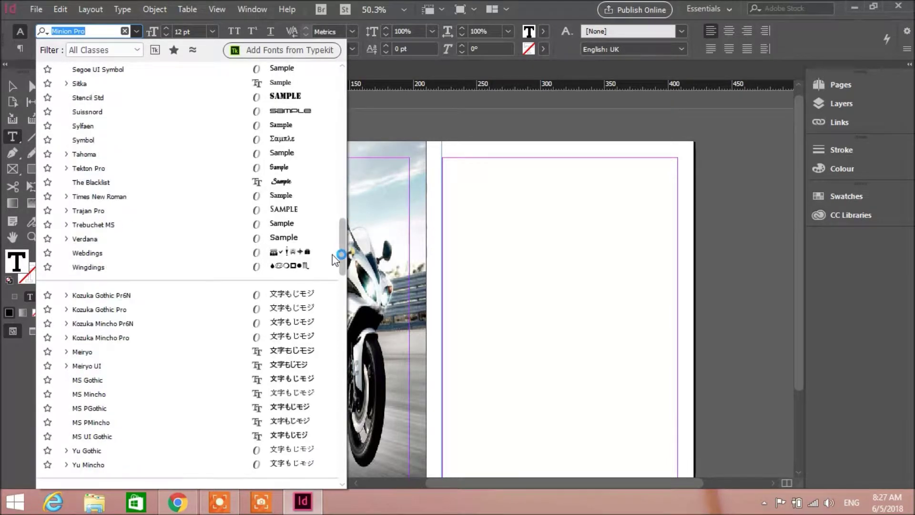
{"action": "scroll", "coordinate": [335, 259], "scroll_direction": "down", "scroll_amount": 1}
{"action": "scroll", "coordinate": [336, 259], "scroll_direction": "up", "scroll_amount": 2}
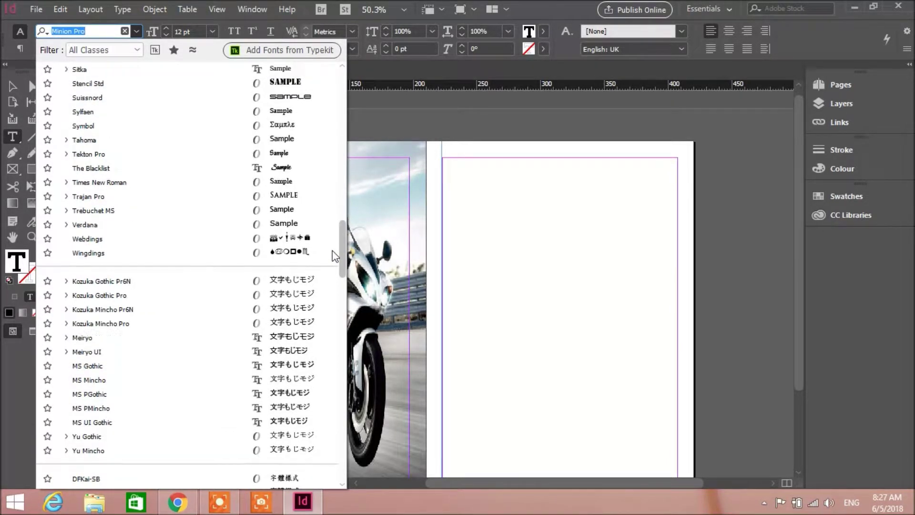
{"action": "scroll", "coordinate": [333, 252], "scroll_direction": "up", "scroll_amount": 3}
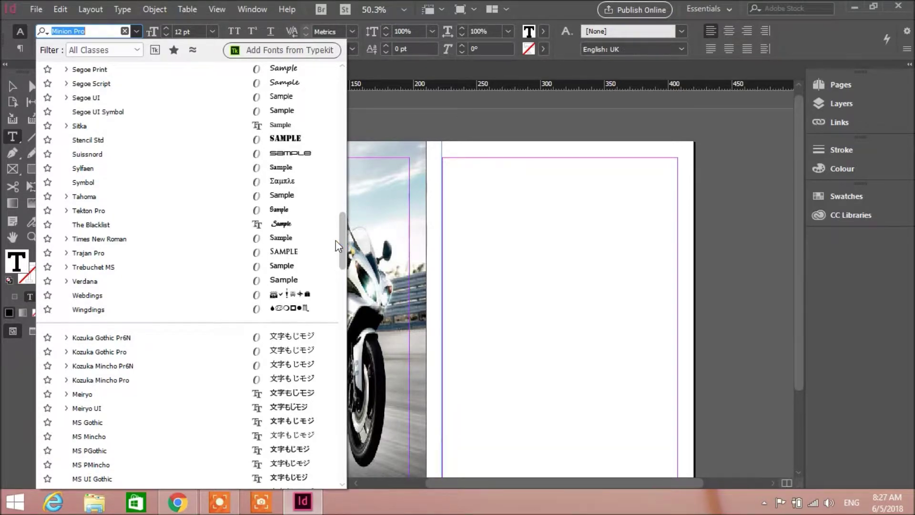
{"action": "scroll", "coordinate": [335, 240], "scroll_direction": "up", "scroll_amount": 6}
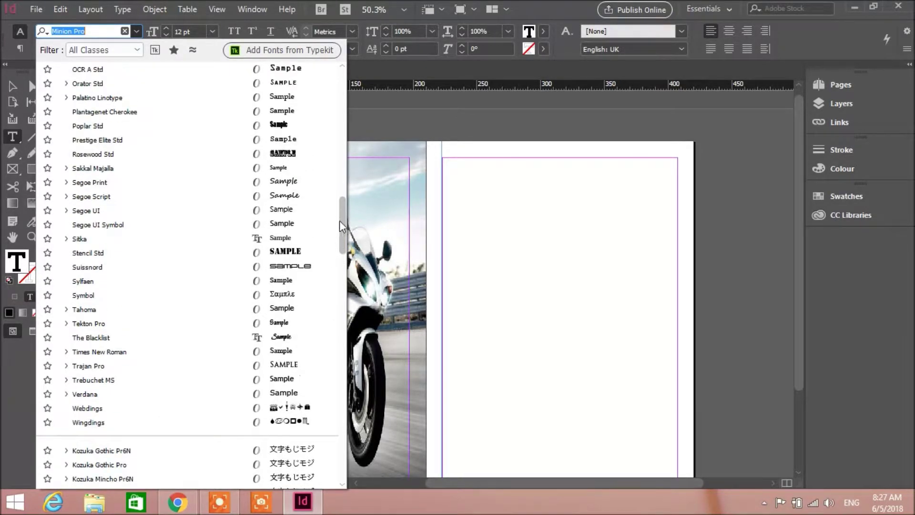
{"action": "scroll", "coordinate": [340, 218], "scroll_direction": "up", "scroll_amount": 4}
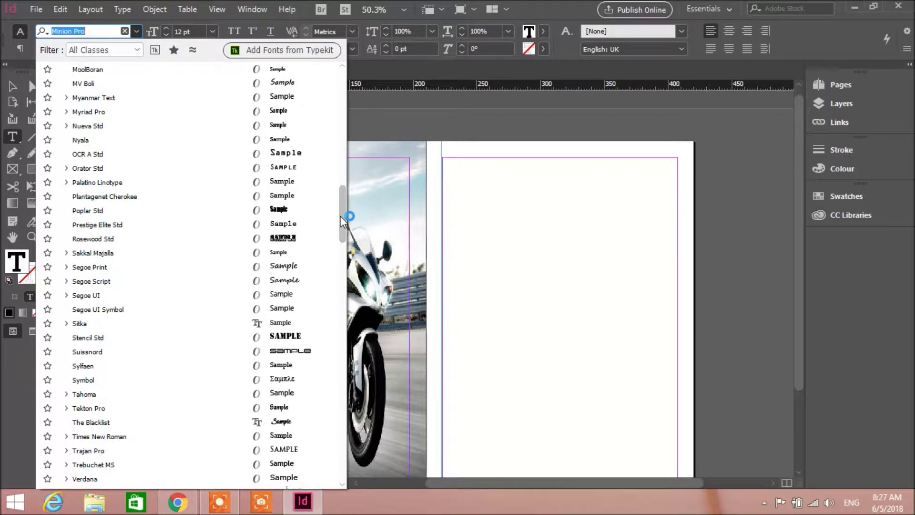
{"action": "left_click_drag", "start_coordinate": [340, 216], "coordinate": [337, 244]}
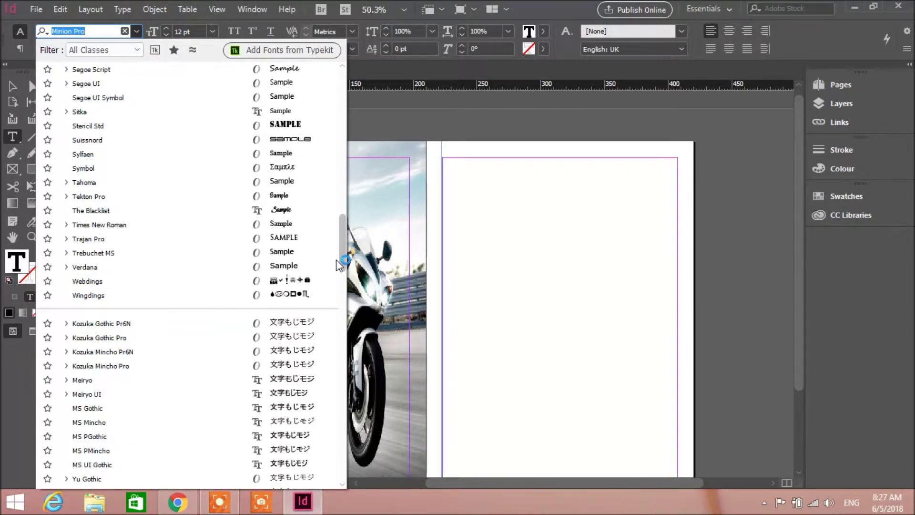
{"action": "scroll", "coordinate": [337, 259], "scroll_direction": "down", "scroll_amount": 14}
{"action": "scroll", "coordinate": [322, 157], "scroll_direction": "up", "scroll_amount": 20}
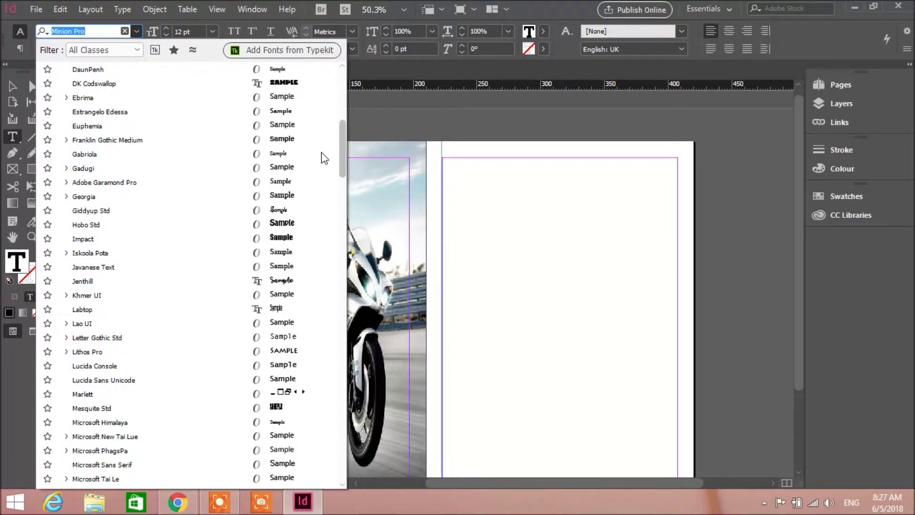
{"action": "scroll", "coordinate": [323, 165], "scroll_direction": "down", "scroll_amount": 1}
{"action": "left_click", "coordinate": [281, 210]}
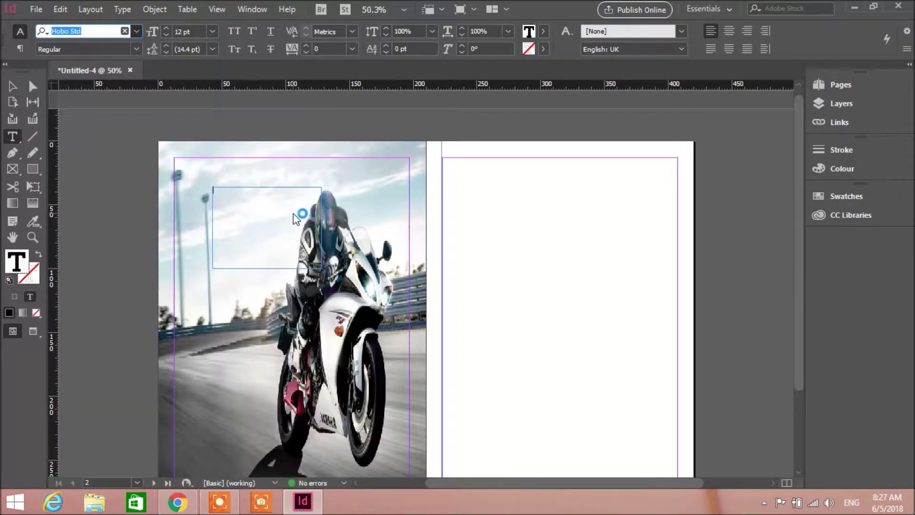
{"action": "left_click", "coordinate": [212, 31]}
{"action": "left_click", "coordinate": [207, 244]}
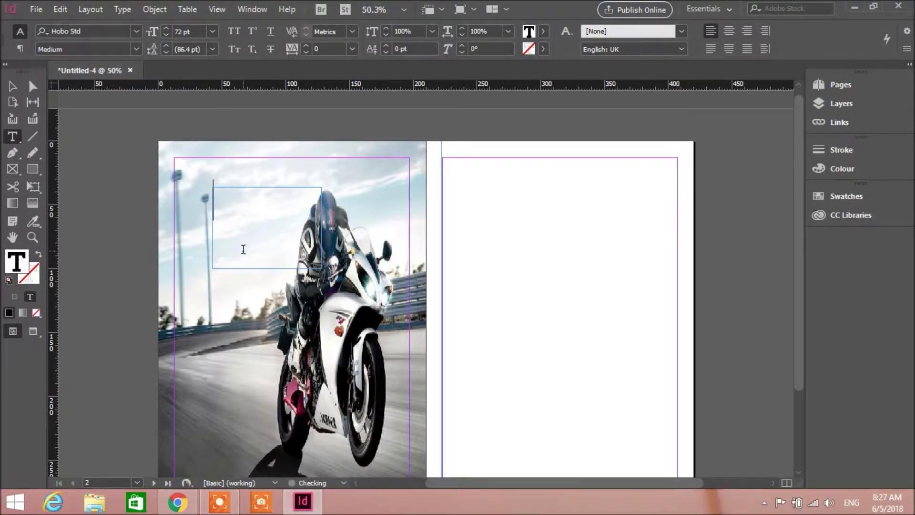
Enter the title word "Motor" with a capital M in the text frame, followed by a line break.
{"action": "type", "text": "m"}
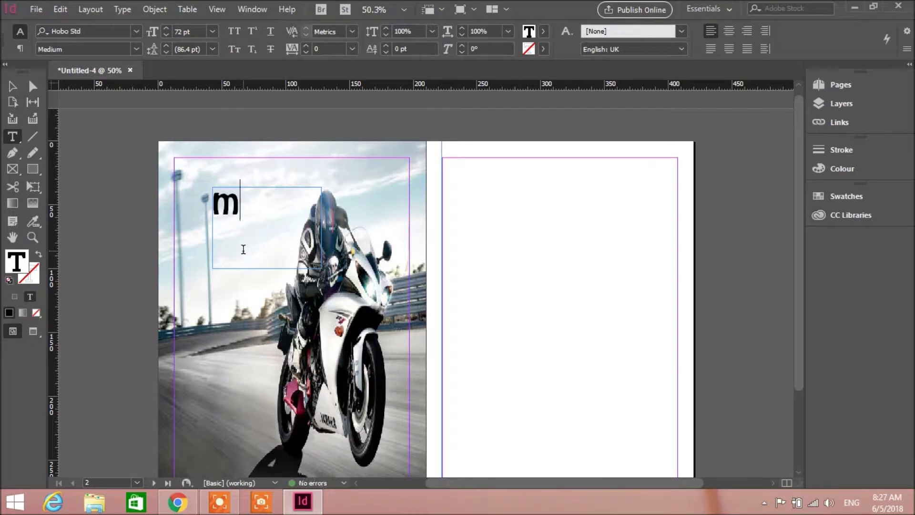
{"action": "key", "text": "BackSpace"}
{"action": "type", "text": "M"}
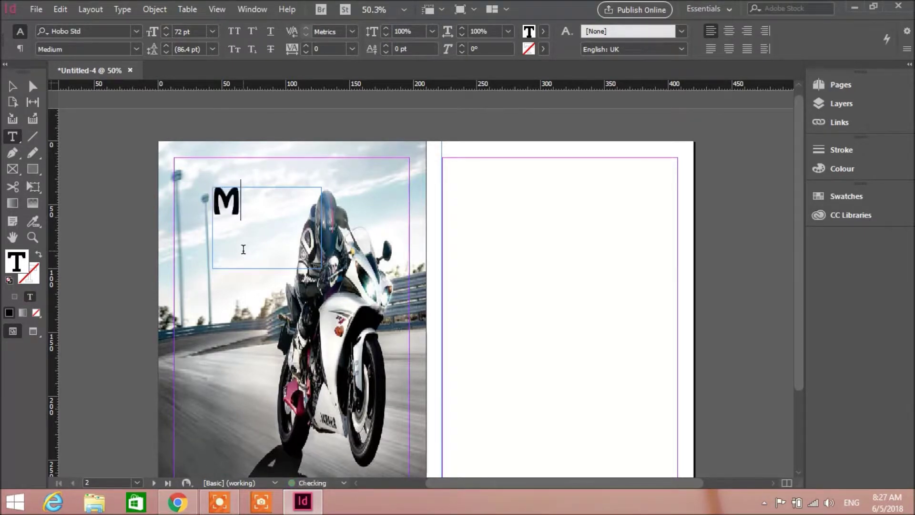
{"action": "type", "text": "oto"}
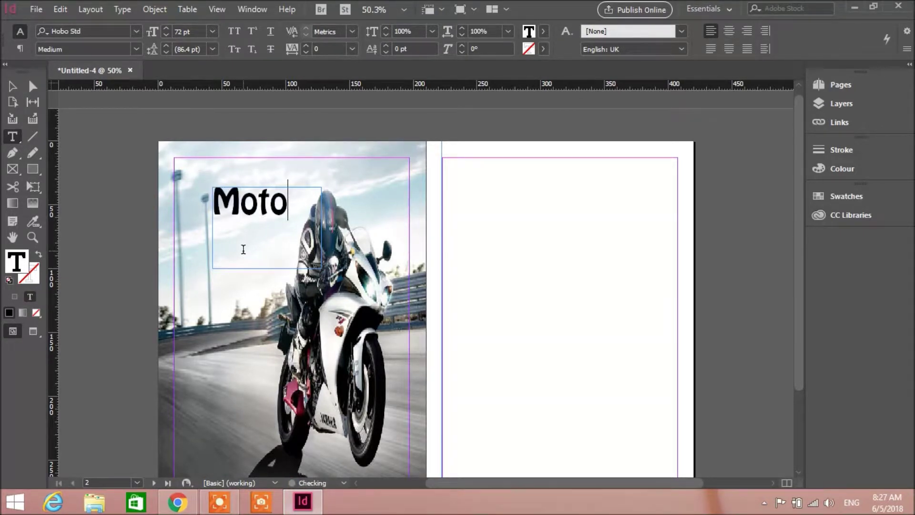
{"action": "type", "text": "r"}
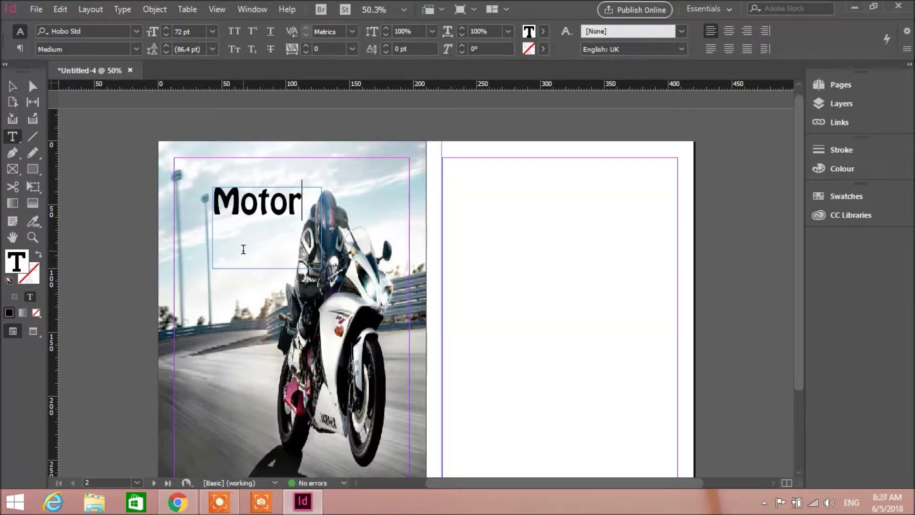
{"action": "key", "text": "Return"}
Draw a second text frame over the front of the motorcycle and set it to Giddyup Std at 72 pt.
{"action": "left_click", "coordinate": [273, 173]}
{"action": "left_click_drag", "start_coordinate": [375, 240], "coordinate": [322, 330]}
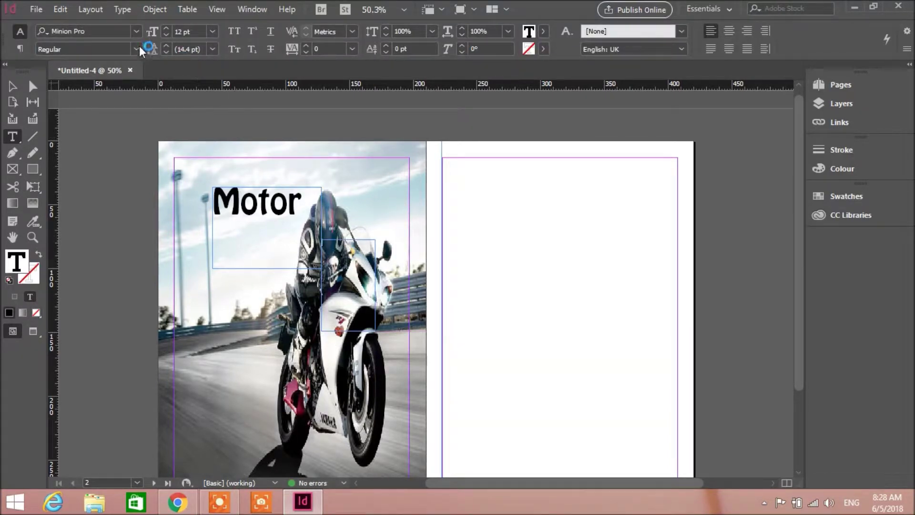
{"action": "left_click", "coordinate": [133, 31]}
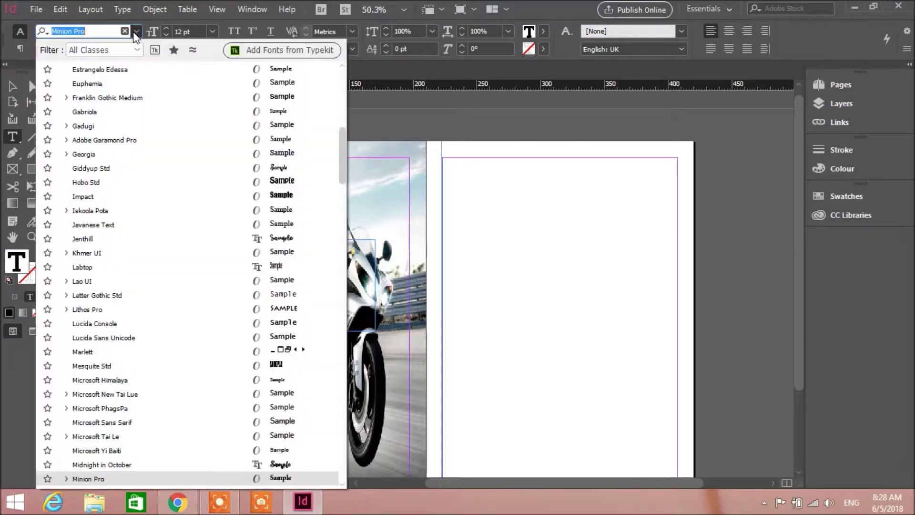
{"action": "left_click", "coordinate": [320, 170]}
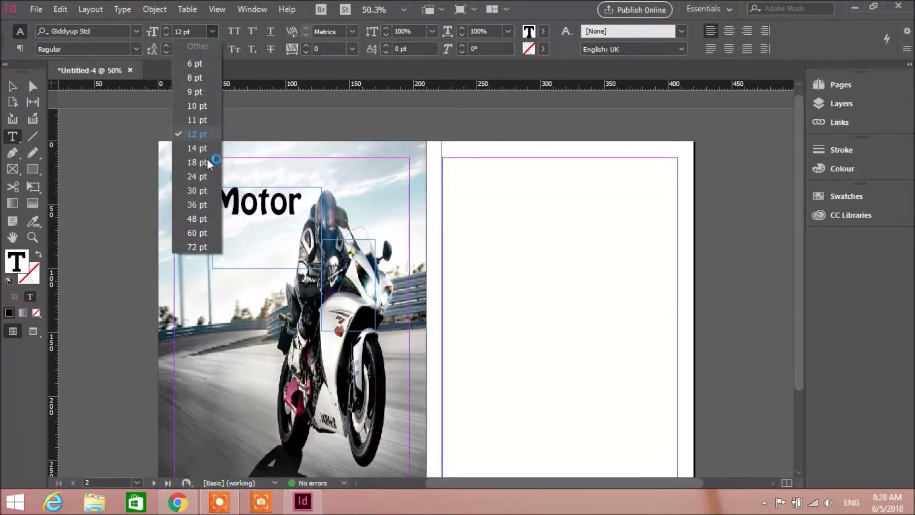
{"action": "left_click", "coordinate": [208, 247]}
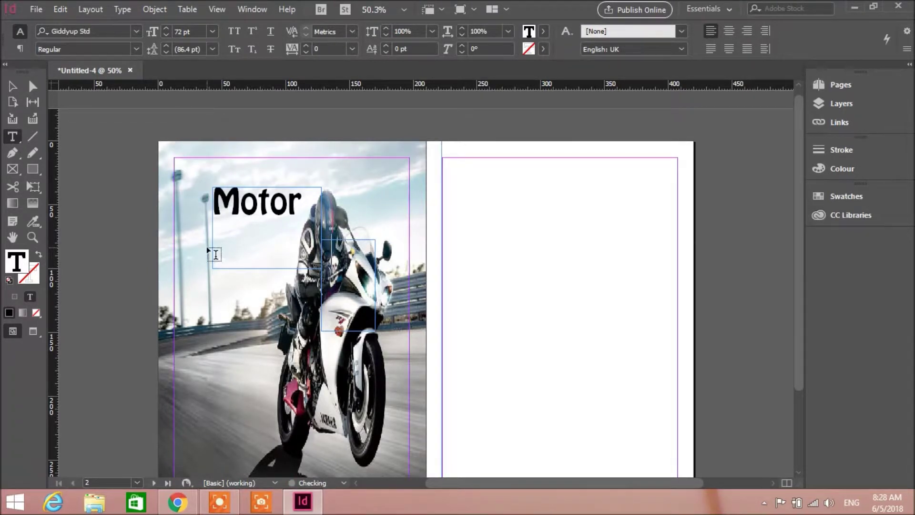
Try the word "Biking" in the narrow second frame, and clear the text again.
{"action": "type", "text": "C"}
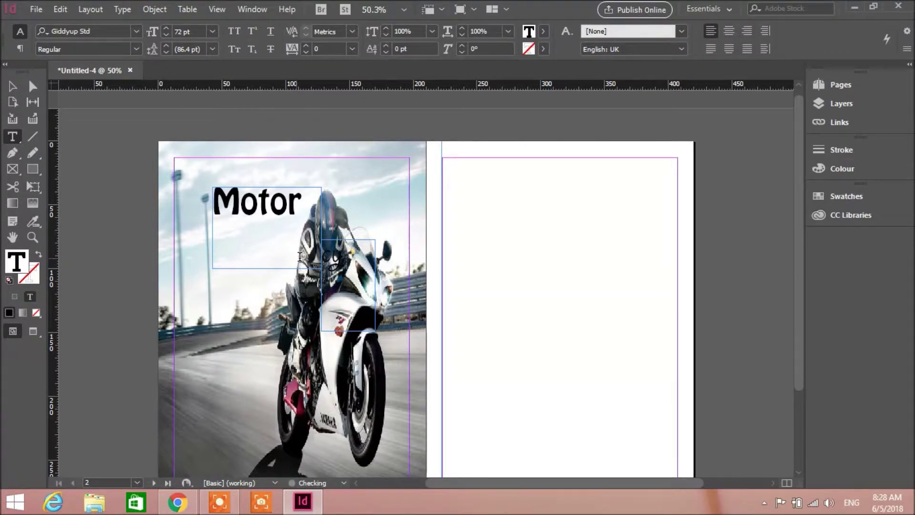
{"action": "type", "text": "l"}
{"action": "type", "text": "g"}
{"action": "key", "text": "BackSpace"}
{"action": "type", "text": "iking"}
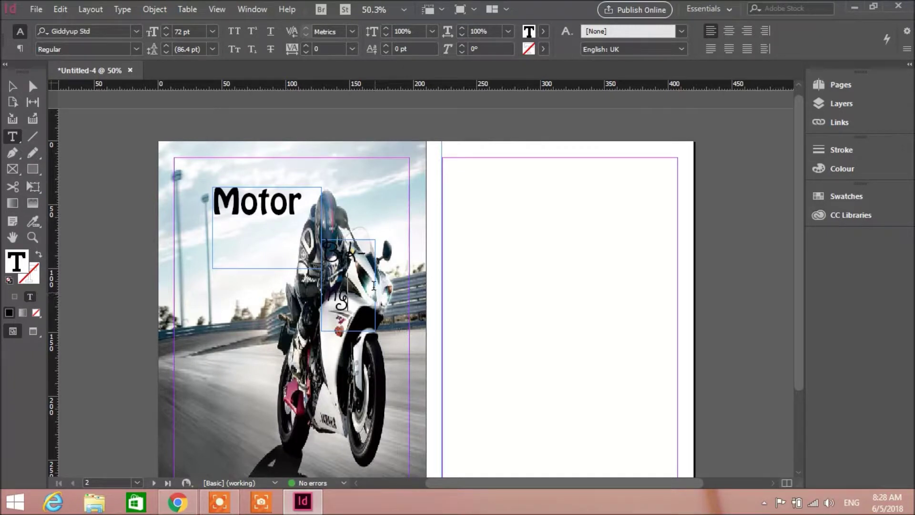
{"action": "key", "text": "BackSpace"}
{"action": "key", "text": "BackSpace"}
{"action": "key", "text": "BackSpace"}
{"action": "key", "text": "BackSpace"}
{"action": "key", "text": "BackSpace"}
{"action": "key", "text": "BackSpace"}
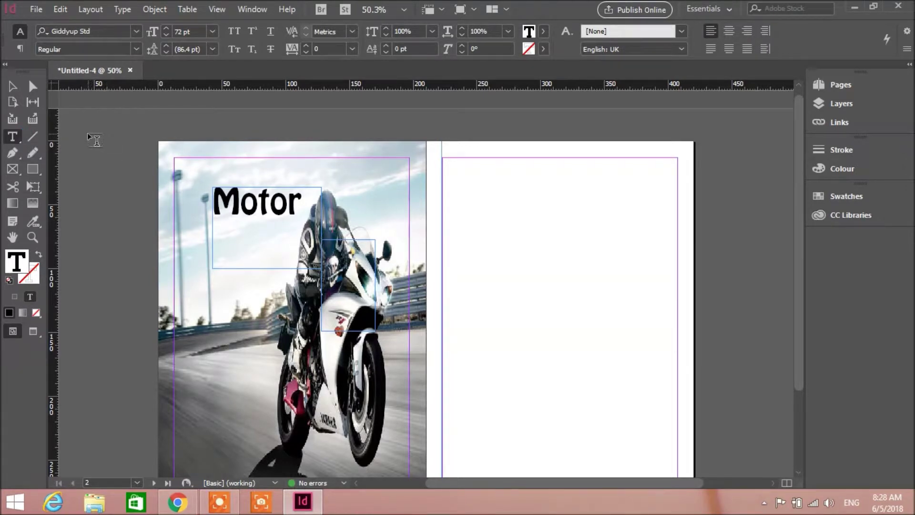
Draw a wider text frame across the middle of the left page and set its text size to 72 pt.
{"action": "left_click_drag", "start_coordinate": [203, 294], "coordinate": [339, 401]}
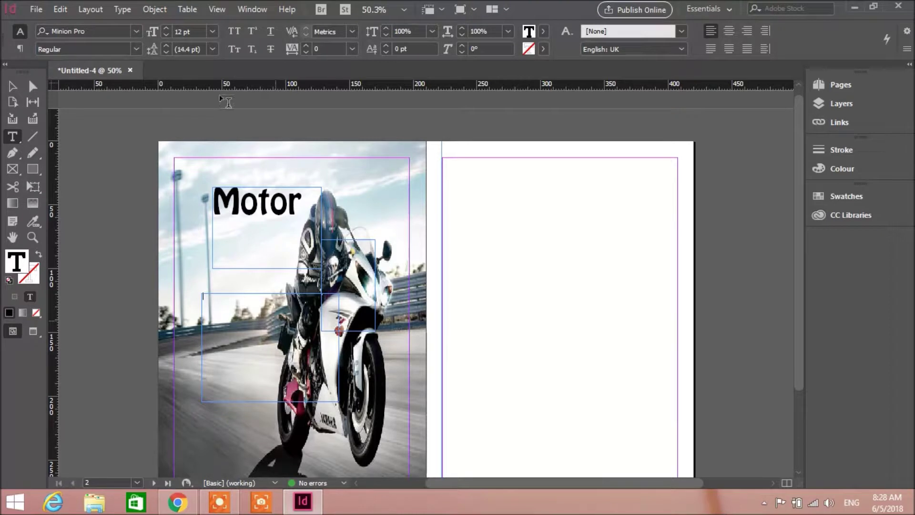
{"action": "left_click", "coordinate": [212, 32]}
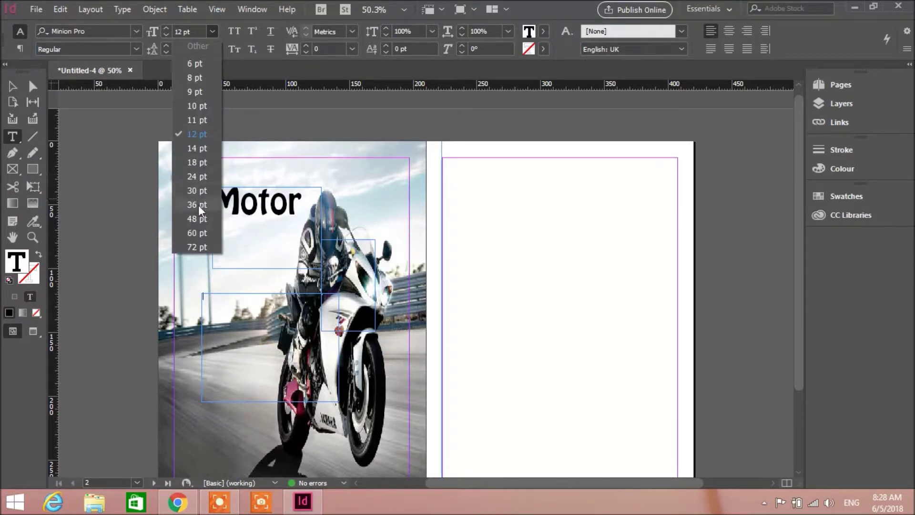
{"action": "left_click", "coordinate": [200, 246]}
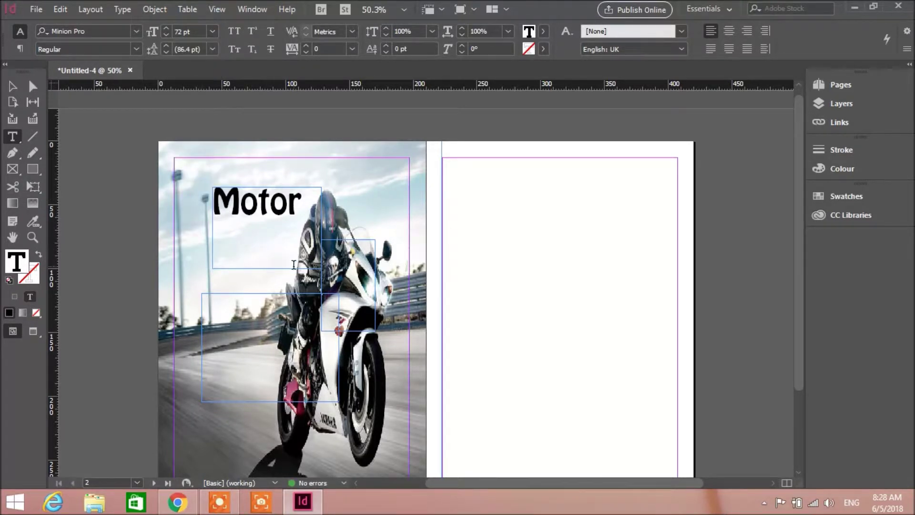
{"action": "type", "text": "m"}
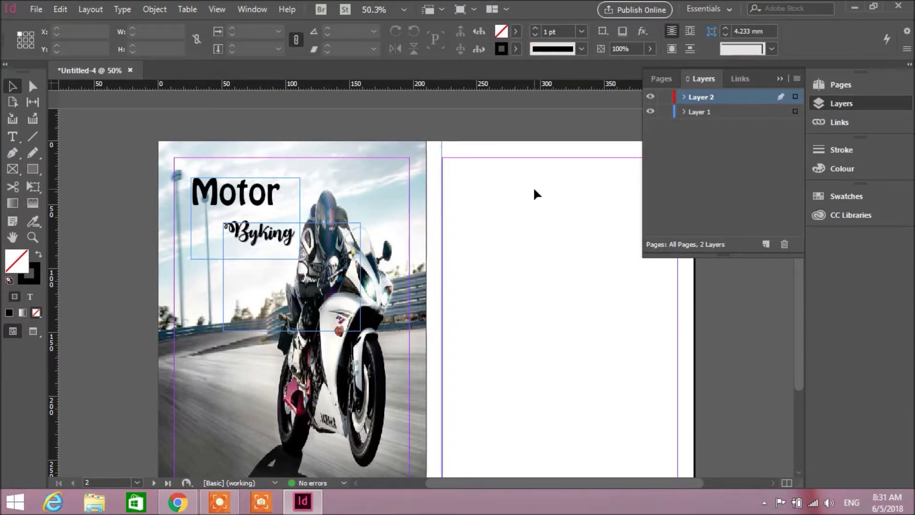
Draw a text frame on the right page that fills the area inside the margins.
{"action": "left_click", "coordinate": [30, 185]}
{"action": "left_click", "coordinate": [13, 137]}
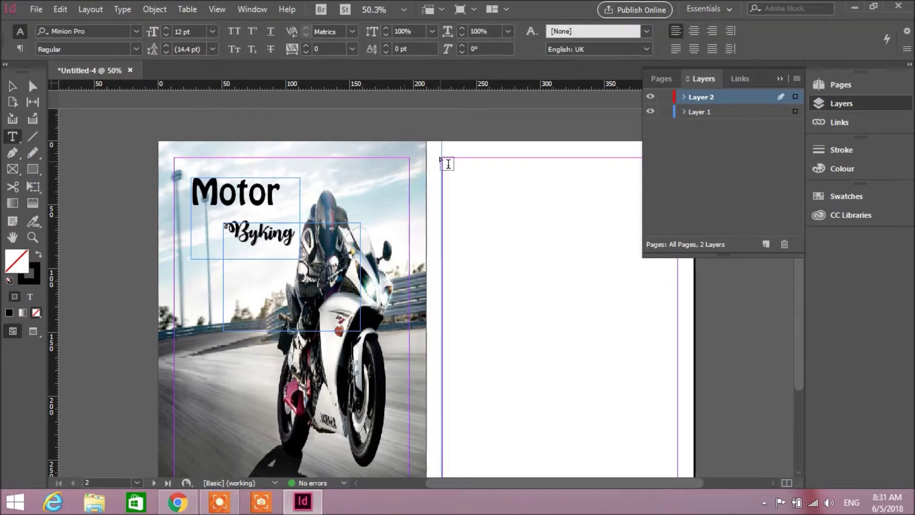
{"action": "left_click_drag", "start_coordinate": [441, 158], "coordinate": [678, 463]}
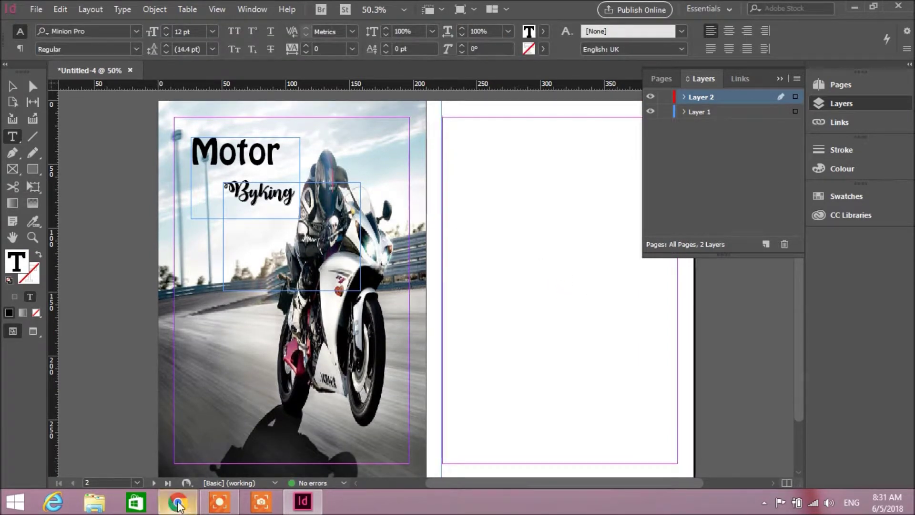
Switch to Chrome and bring up the Introduction of the article "Bike racing, recreational riding, impact sport and bone health".
{"action": "left_click", "coordinate": [179, 503]}
{"action": "left_click", "coordinate": [587, 9]}
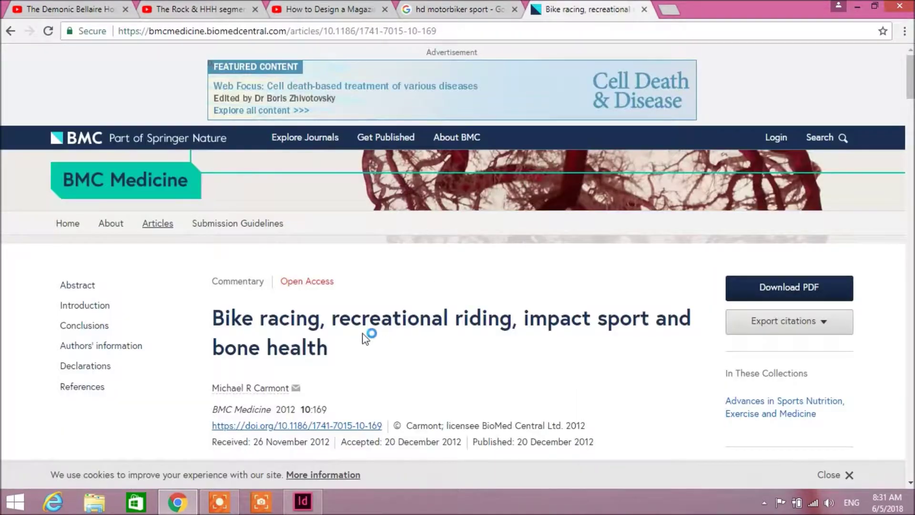
{"action": "scroll", "coordinate": [359, 328], "scroll_direction": "down", "scroll_amount": 3}
{"action": "scroll", "coordinate": [359, 329], "scroll_direction": "down", "scroll_amount": 6}
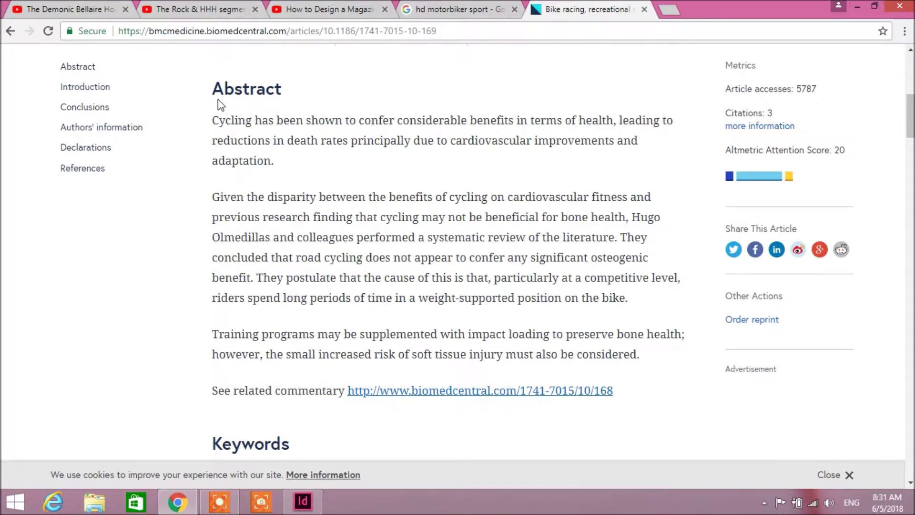
{"action": "scroll", "coordinate": [317, 143], "scroll_direction": "down", "scroll_amount": 9}
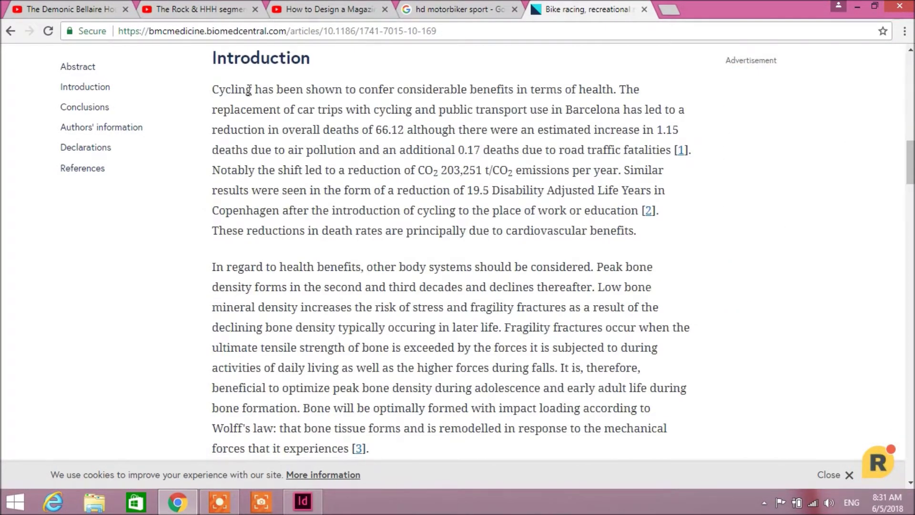
{"action": "left_click_drag", "start_coordinate": [379, 89], "coordinate": [213, 163]}
{"action": "mouse_move", "coordinate": [910, 153]}
{"action": "left_mouse_down"}
{"action": "mouse_move", "coordinate": [910, 308]}
{"action": "mouse_move", "coordinate": [911, 289]}
{"action": "left_mouse_up"}
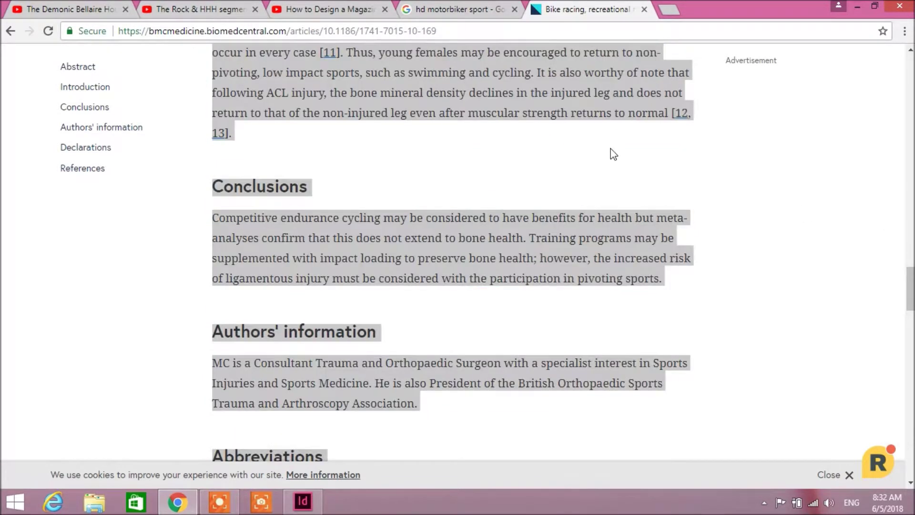
{"action": "left_click", "coordinate": [548, 159]}
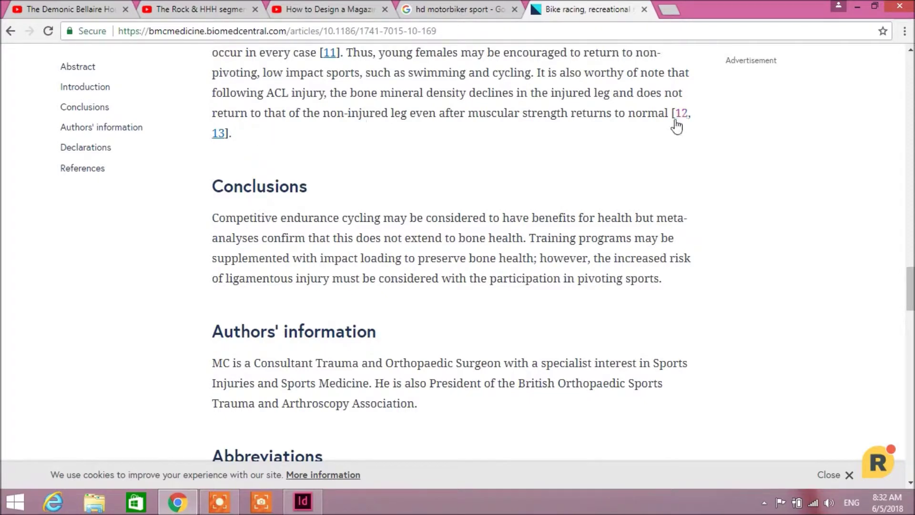
Copy the article text from "Sports and bone health: what are the effects?" through "returns to normal" and paste it into InDesign's right-page text frame.
{"action": "mouse_move", "coordinate": [670, 113]}
{"action": "left_mouse_down"}
{"action": "mouse_move", "coordinate": [269, 93]}
{"action": "mouse_move", "coordinate": [210, 66]}
{"action": "mouse_move", "coordinate": [266, 116]}
{"action": "mouse_move", "coordinate": [238, 57]}
{"action": "mouse_move", "coordinate": [267, 137]}
{"action": "mouse_move", "coordinate": [267, 47]}
{"action": "mouse_move", "coordinate": [276, 153]}
{"action": "mouse_move", "coordinate": [367, 415]}
{"action": "mouse_move", "coordinate": [371, 491]}
{"action": "mouse_move", "coordinate": [391, 288]}
{"action": "mouse_move", "coordinate": [373, 157]}
{"action": "mouse_move", "coordinate": [217, 141]}
{"action": "left_mouse_up"}
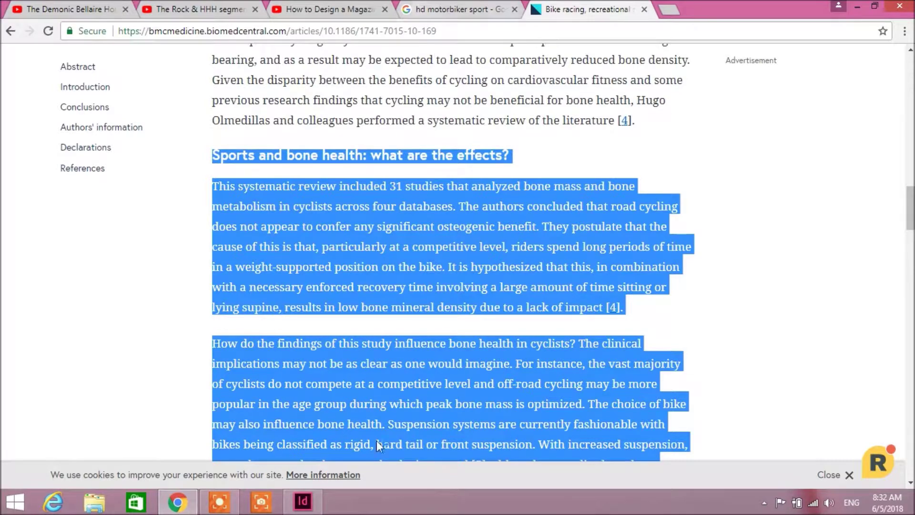
{"action": "left_click", "coordinate": [303, 501]}
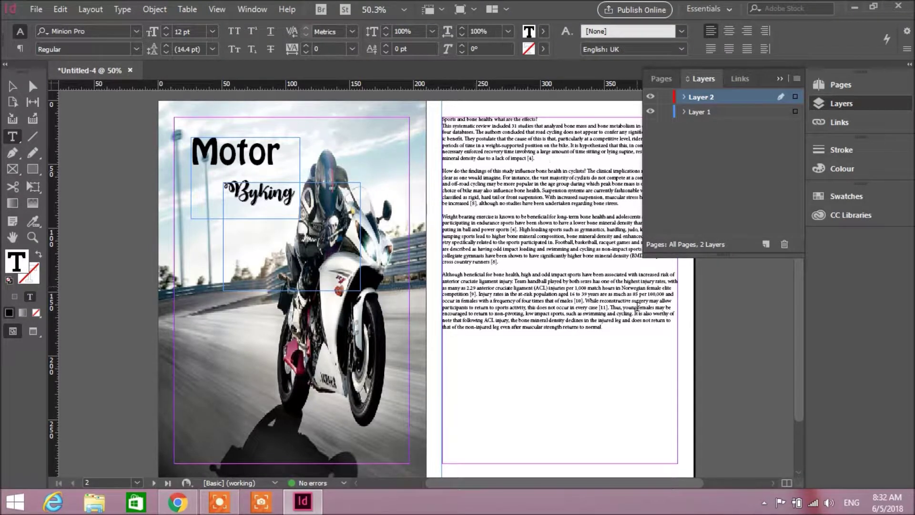
Set all of the article text on the right page to 18 pt, trying 14 pt along the way.
{"action": "left_click_drag", "start_coordinate": [621, 329], "coordinate": [447, 120]}
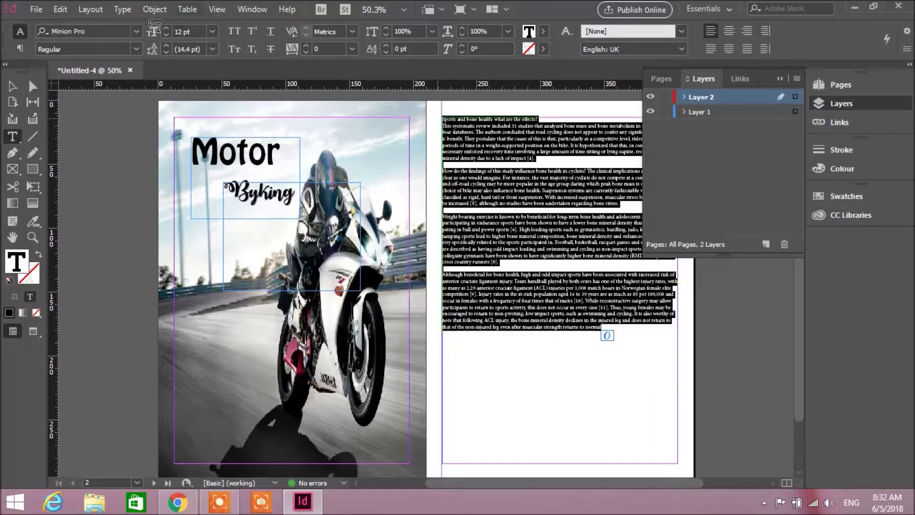
{"action": "left_click", "coordinate": [212, 31]}
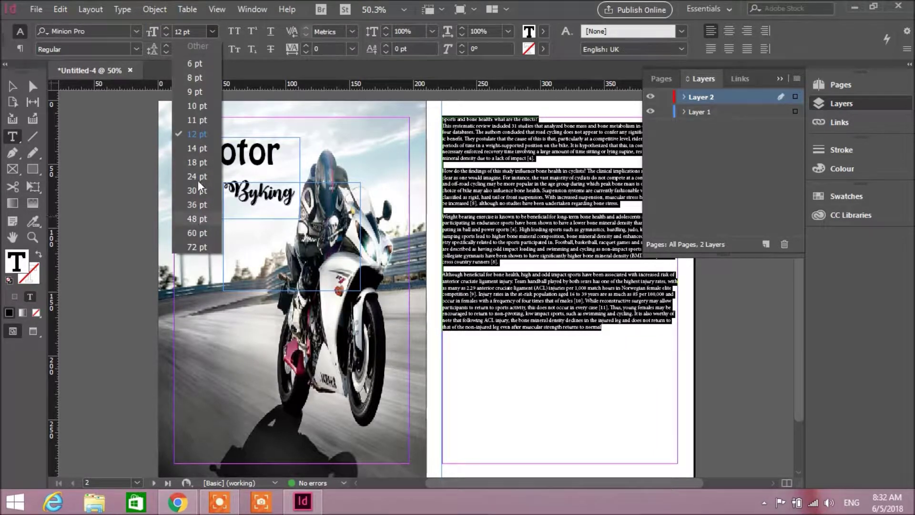
{"action": "left_click", "coordinate": [196, 162]}
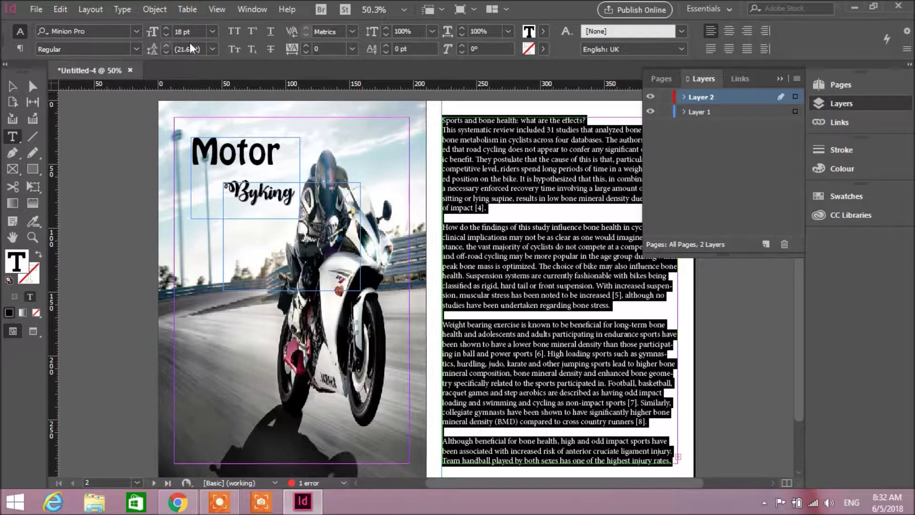
{"action": "left_click", "coordinate": [212, 32]}
{"action": "left_click", "coordinate": [196, 148]}
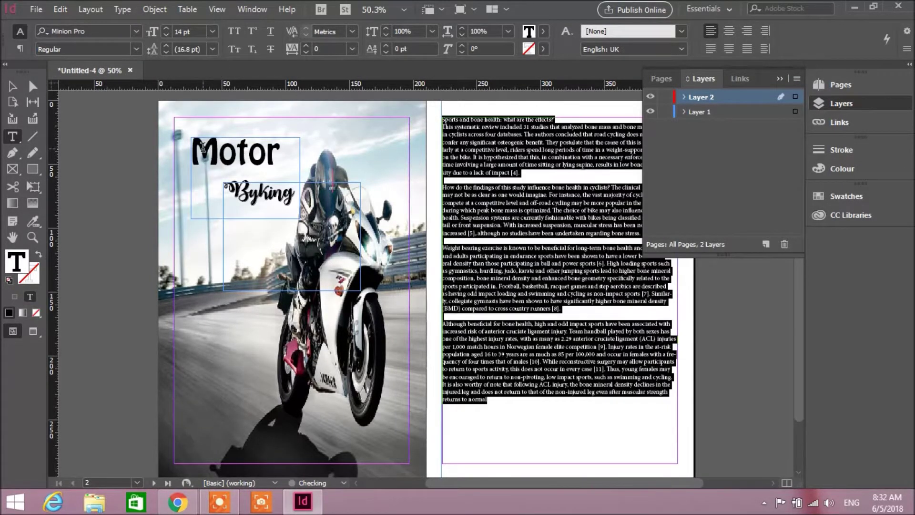
{"action": "left_click", "coordinate": [212, 32]}
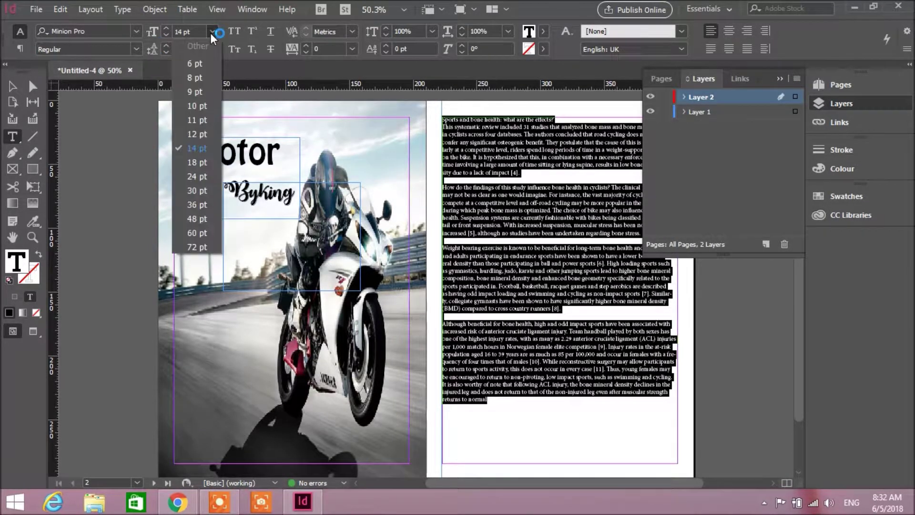
{"action": "left_click", "coordinate": [200, 165]}
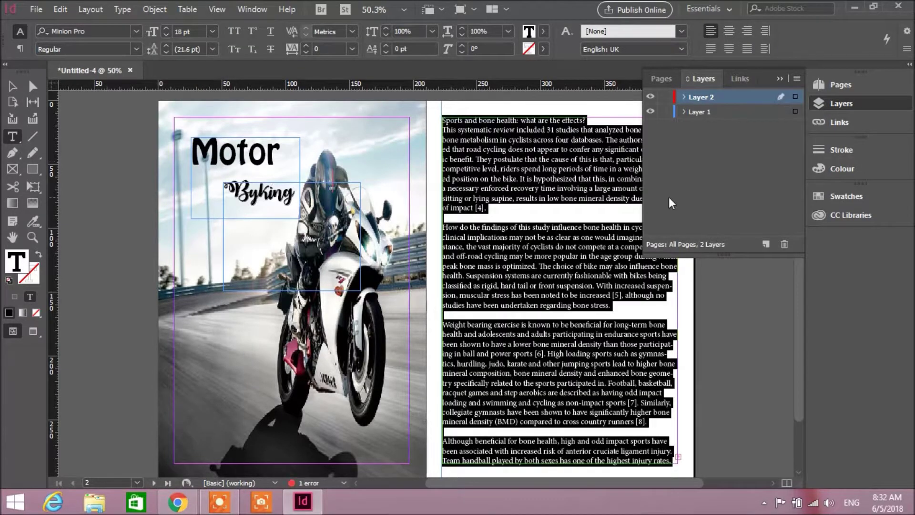
{"action": "left_click", "coordinate": [735, 320]}
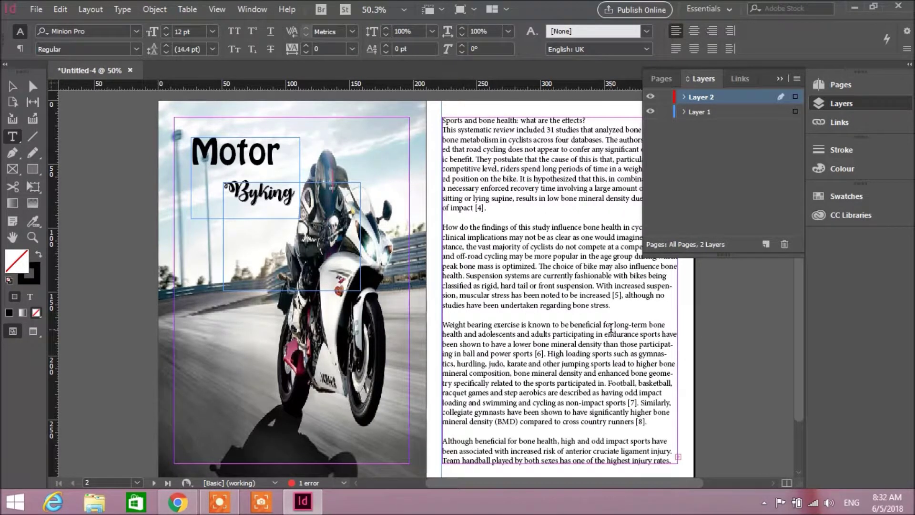
Switch to Chrome and search Google Images for "hd motorbiker white background", looking through the pictures.
{"action": "left_click", "coordinate": [180, 502]}
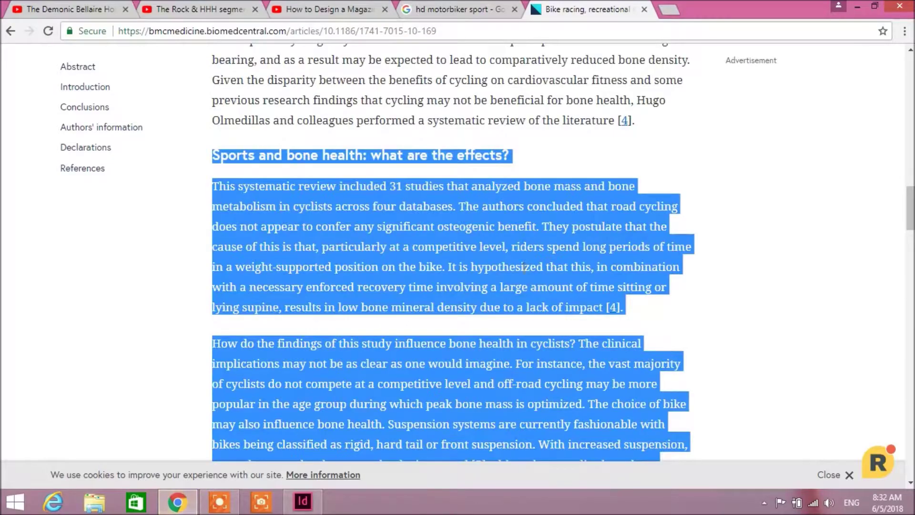
{"action": "scroll", "coordinate": [866, 137], "scroll_direction": "up", "scroll_amount": 5}
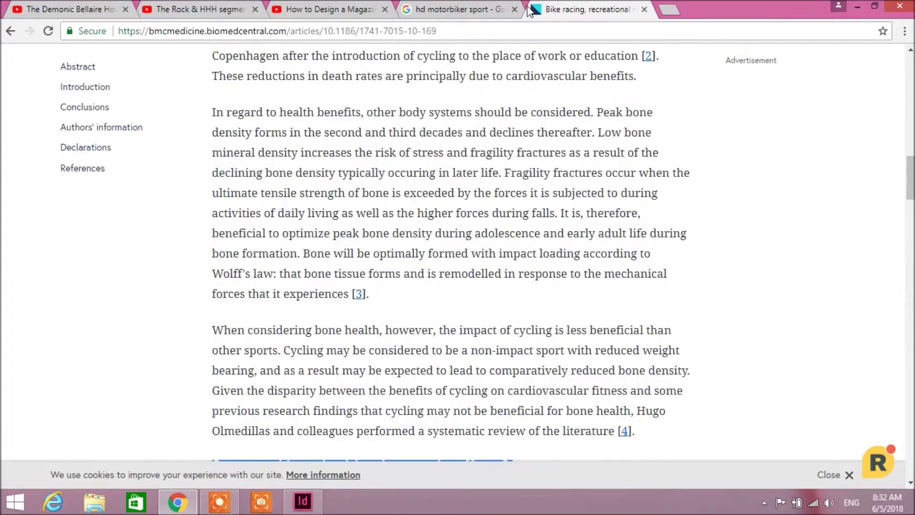
{"action": "left_click", "coordinate": [524, 9]}
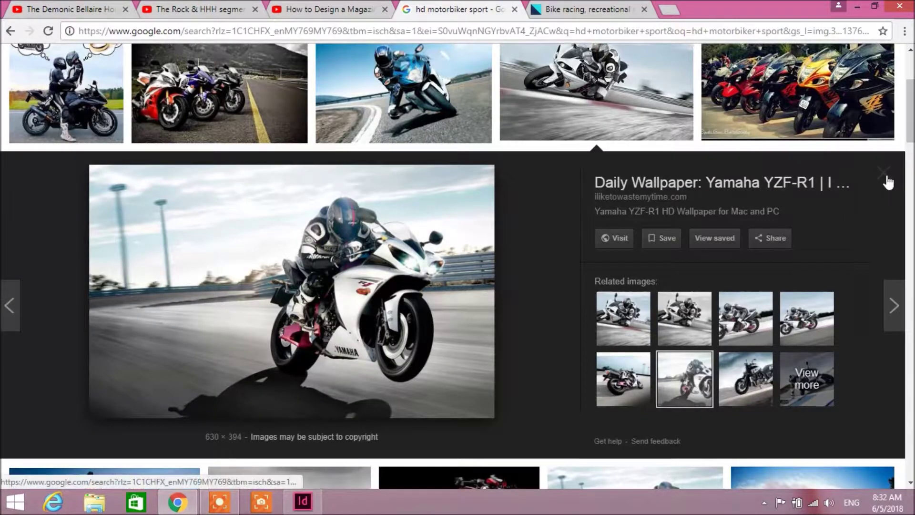
{"action": "scroll", "coordinate": [286, 262], "scroll_direction": "up", "scroll_amount": 4}
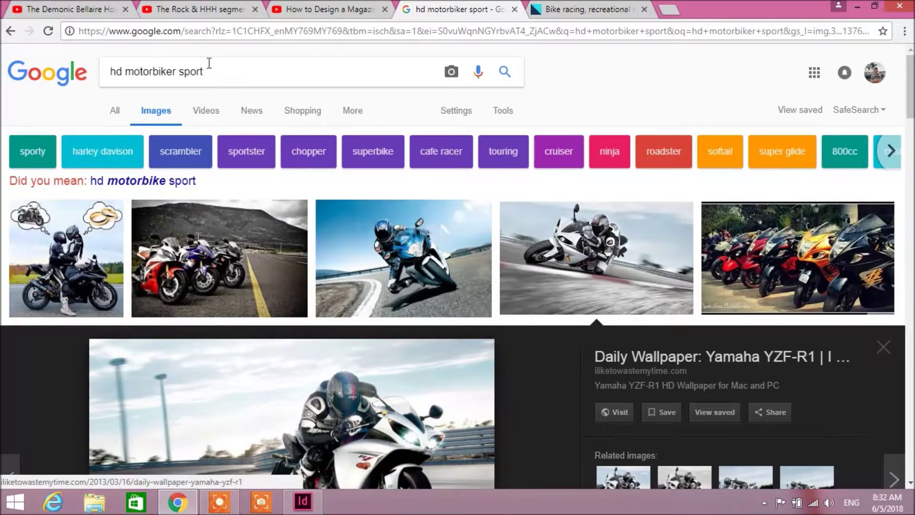
{"action": "left_click_drag", "start_coordinate": [205, 70], "coordinate": [181, 69]}
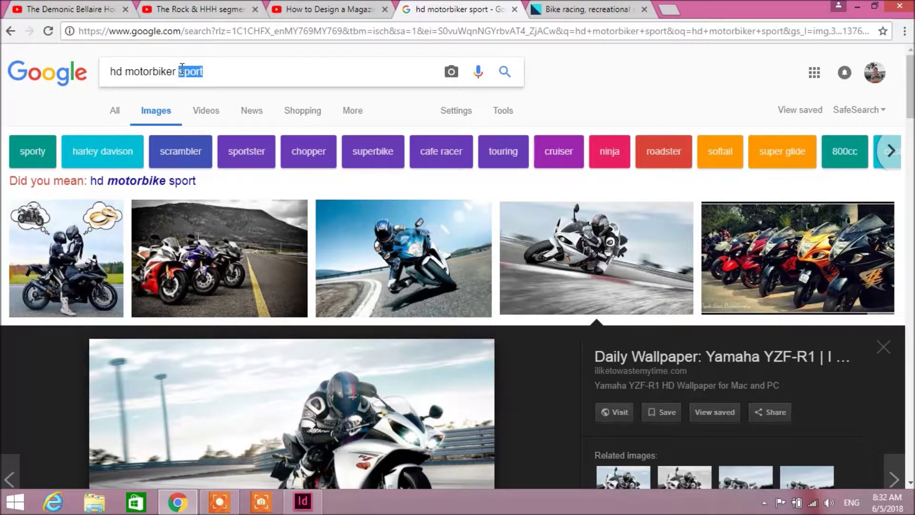
{"action": "type", "text": "white background"}
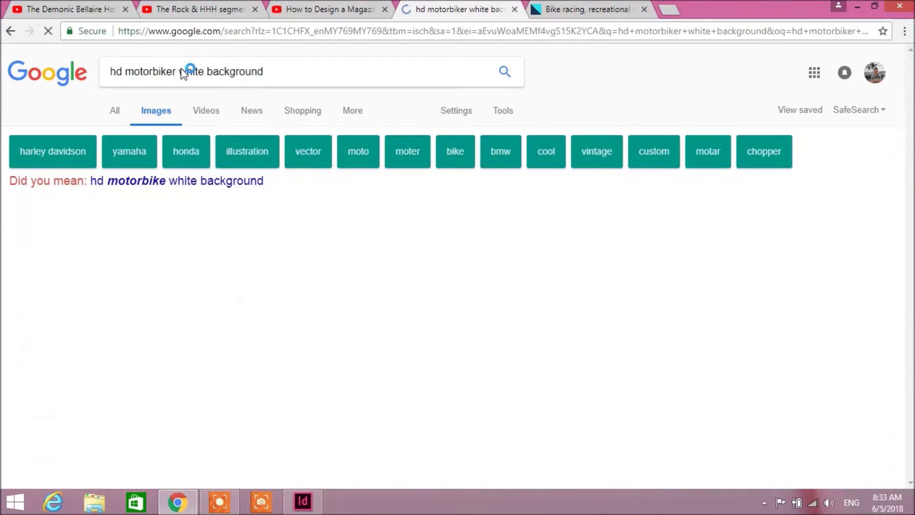
{"action": "scroll", "coordinate": [540, 265], "scroll_direction": "down", "scroll_amount": 10}
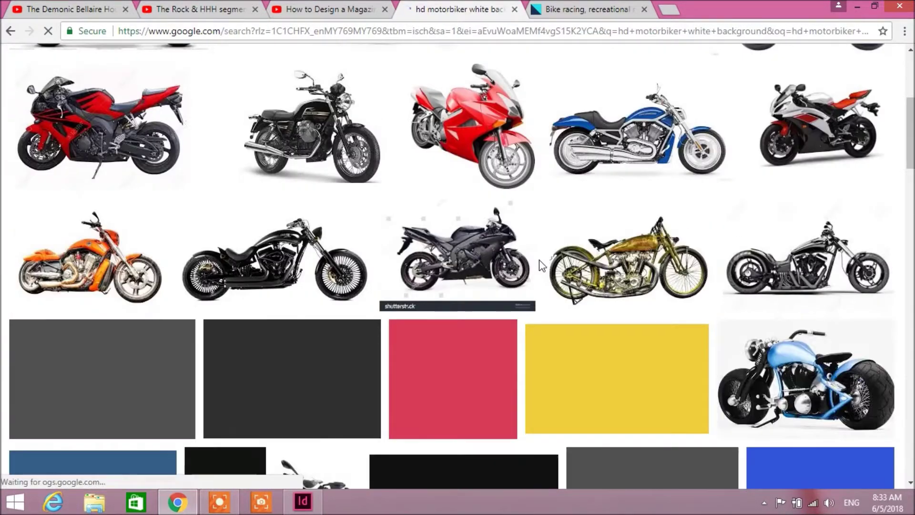
Shorten the image search to "motorbiker white background" and look through the pictures.
{"action": "scroll", "coordinate": [540, 267], "scroll_direction": "up", "scroll_amount": 7}
{"action": "scroll", "coordinate": [540, 267], "scroll_direction": "up", "scroll_amount": 4}
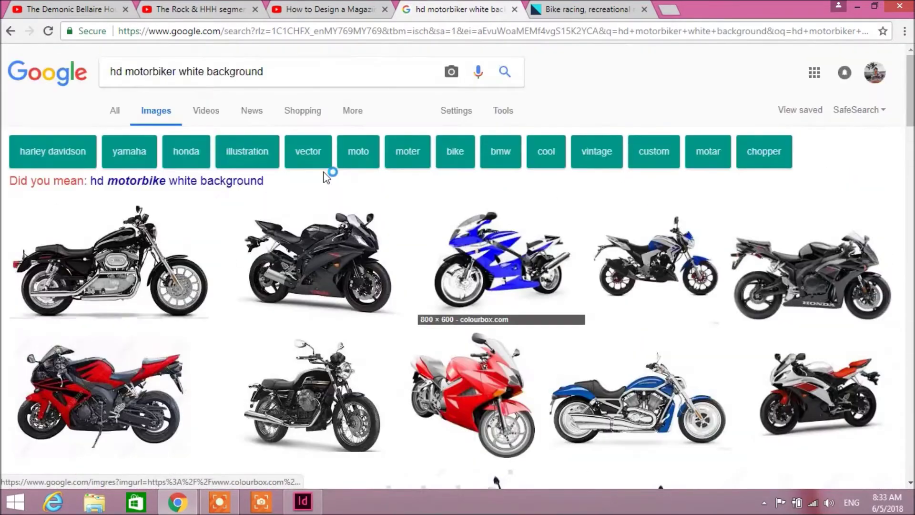
{"action": "left_click_drag", "start_coordinate": [122, 71], "coordinate": [106, 76]}
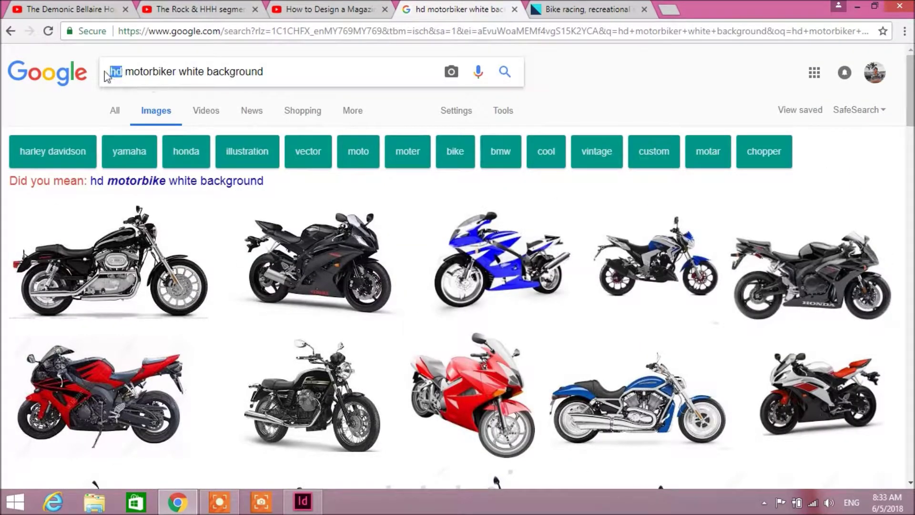
{"action": "key", "text": "BackSpace"}
{"action": "key", "text": "Return"}
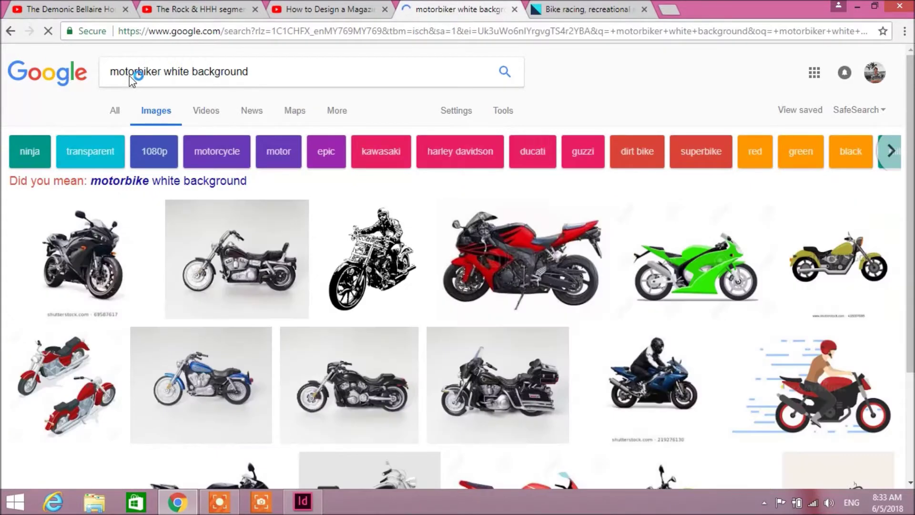
{"action": "scroll", "coordinate": [253, 120], "scroll_direction": "down", "scroll_amount": 12}
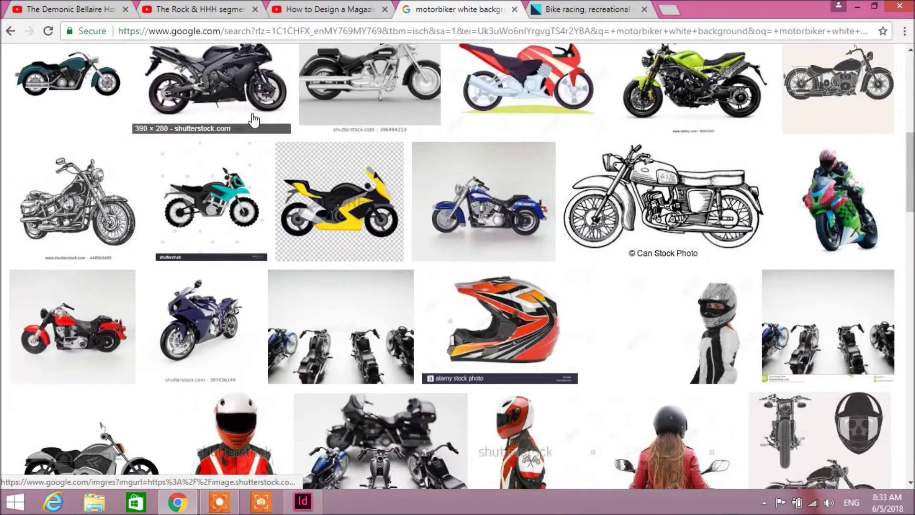
Change the image search to "motorbiker stock" and look through the pictures.
{"action": "scroll", "coordinate": [254, 119], "scroll_direction": "up", "scroll_amount": 12}
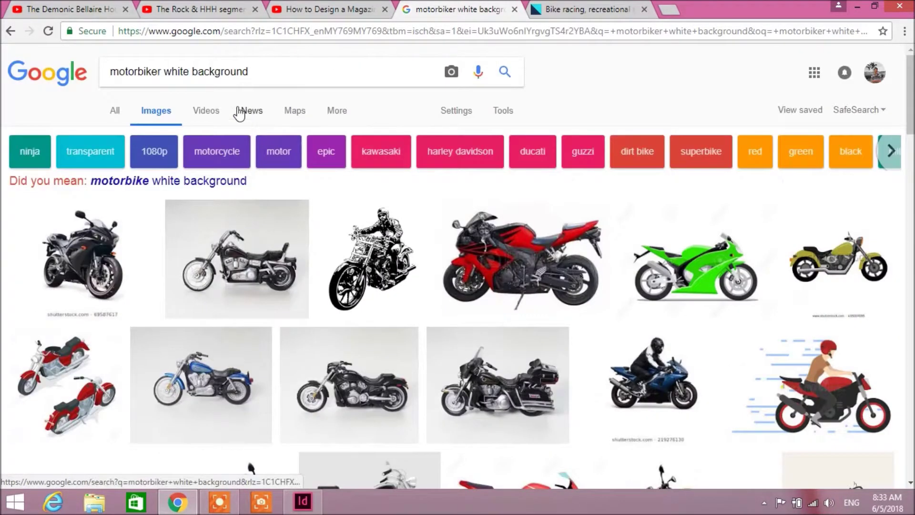
{"action": "left_click_drag", "start_coordinate": [163, 69], "coordinate": [140, 72]}
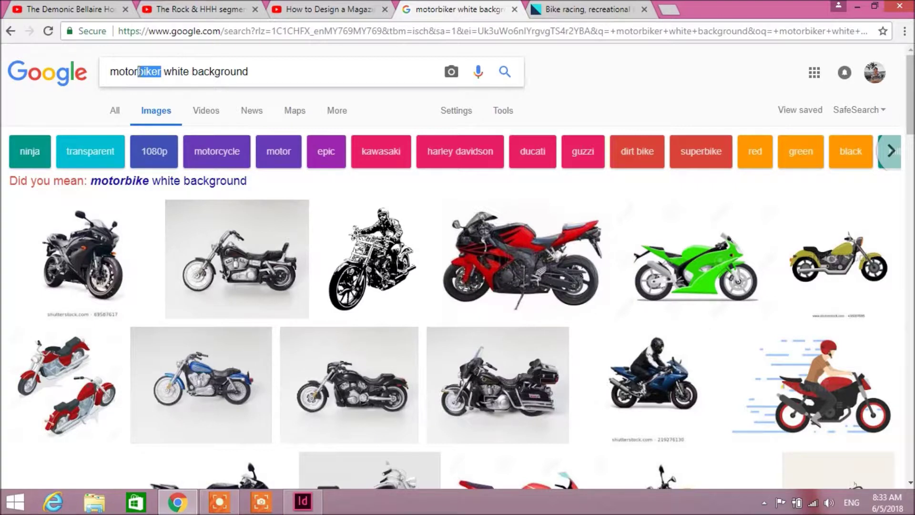
{"action": "left_click", "coordinate": [165, 67]}
{"action": "left_click_drag", "start_coordinate": [165, 71], "coordinate": [256, 75]}
{"action": "type", "text": "sto"}
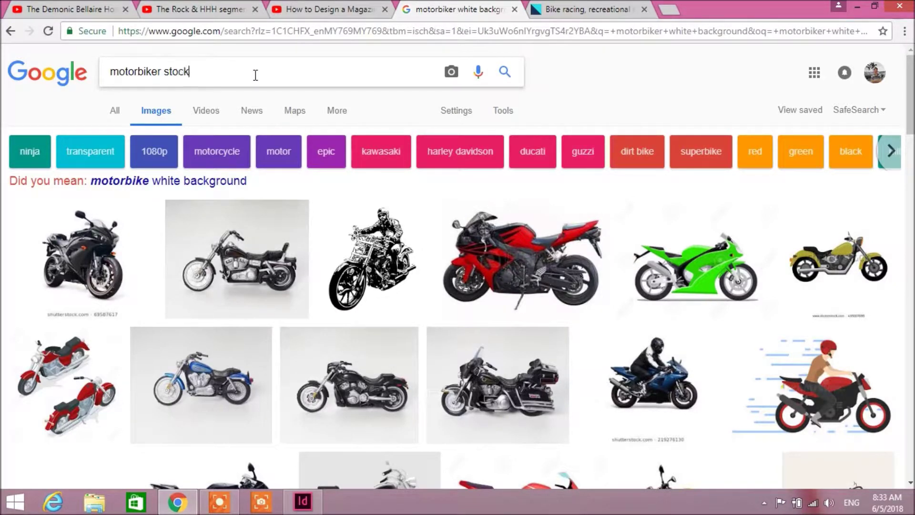
{"action": "key", "text": "Return"}
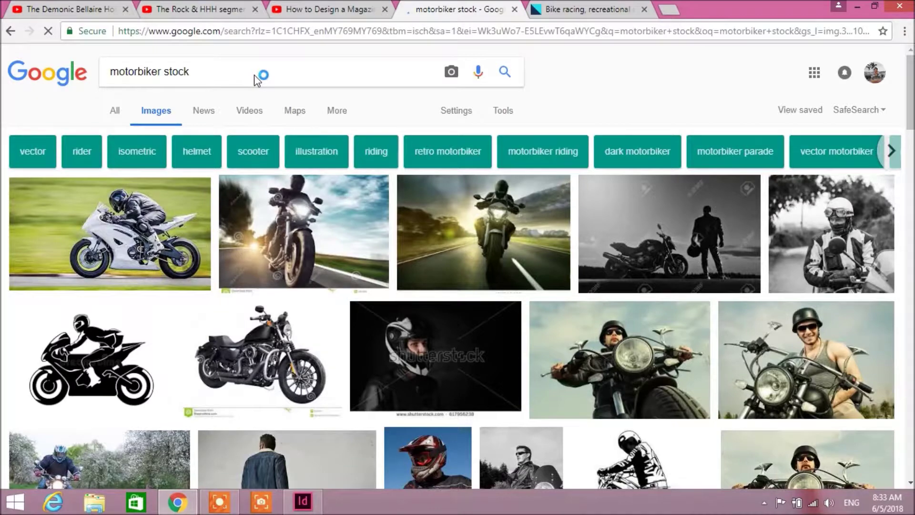
{"action": "scroll", "coordinate": [276, 168], "scroll_direction": "down", "scroll_amount": 6}
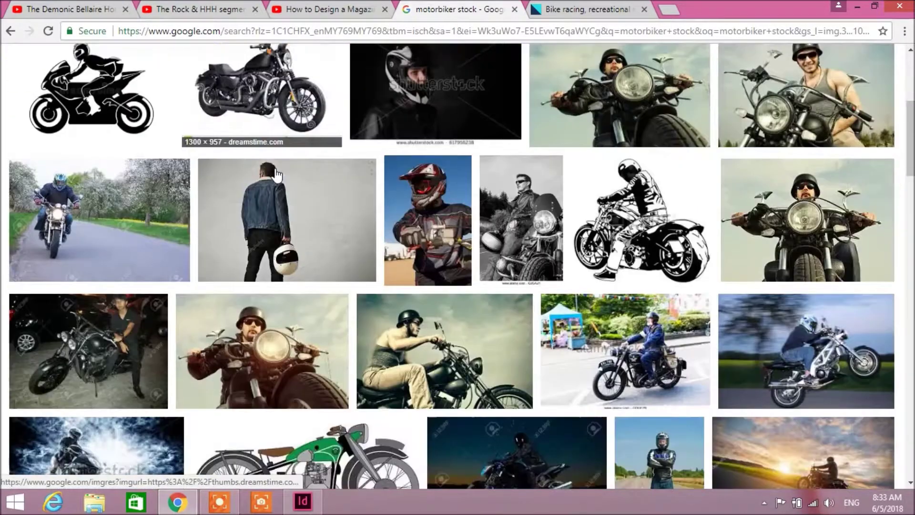
Narrow the image search to "sport motorbiker stock" and browse the pictures.
{"action": "scroll", "coordinate": [276, 174], "scroll_direction": "up", "scroll_amount": 6}
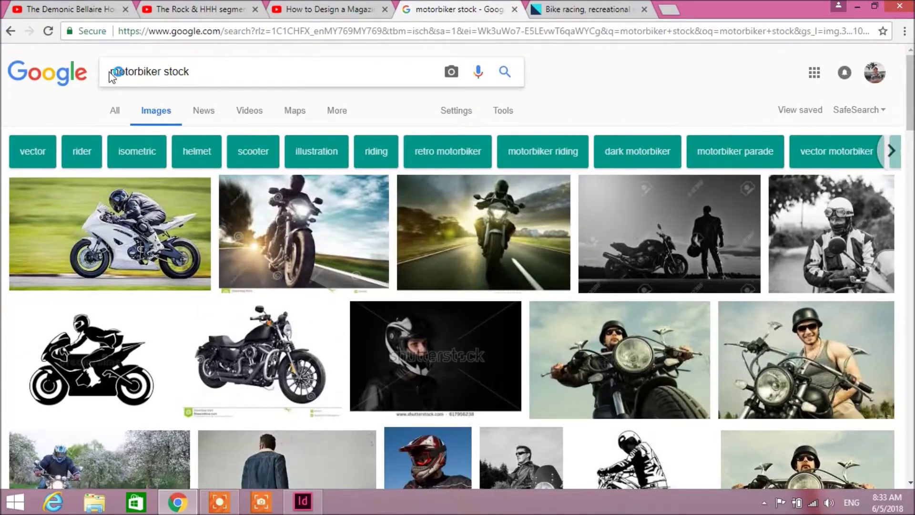
{"action": "type", "text": "sport"}
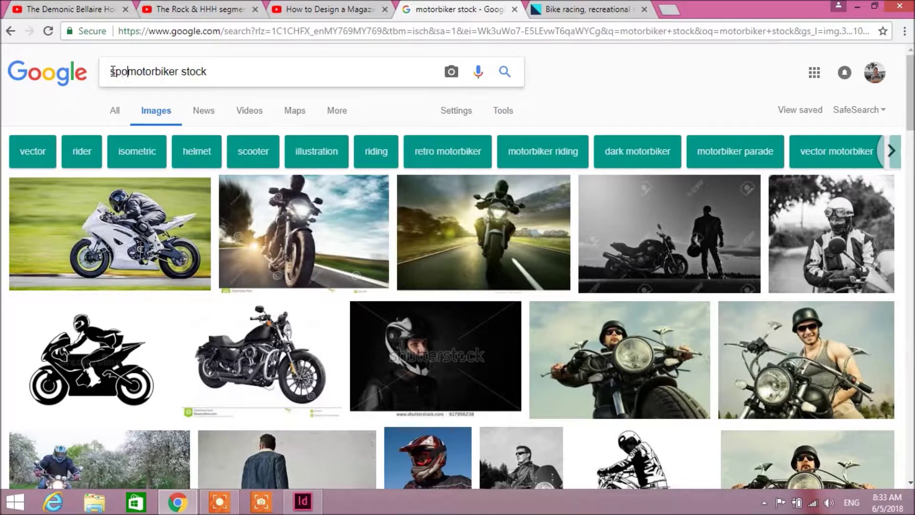
{"action": "key", "text": "Return"}
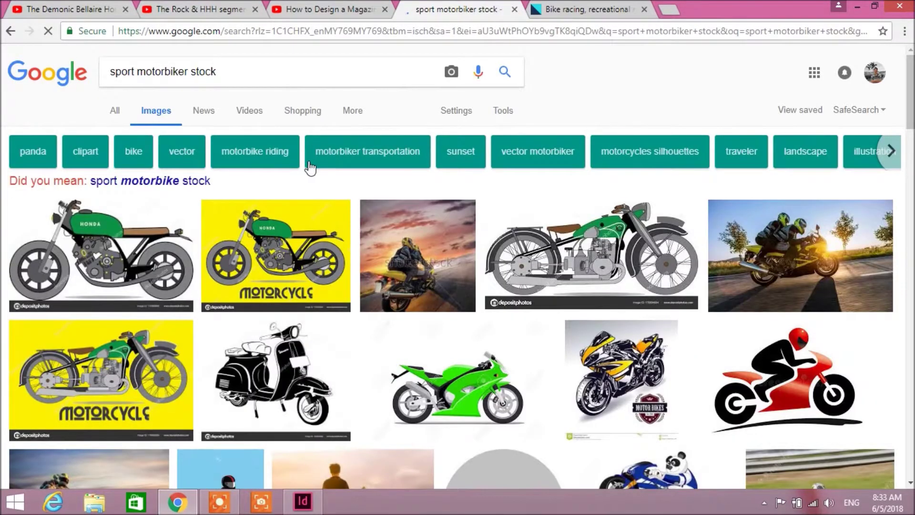
{"action": "scroll", "coordinate": [310, 167], "scroll_direction": "down", "scroll_amount": 10}
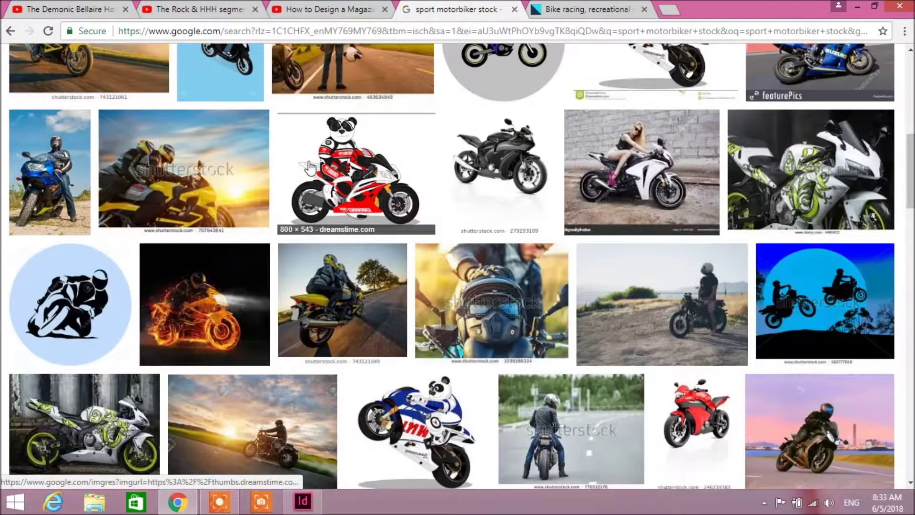
Extend the image search to "sport motorbiker stock background".
{"action": "scroll", "coordinate": [310, 168], "scroll_direction": "up", "scroll_amount": 10}
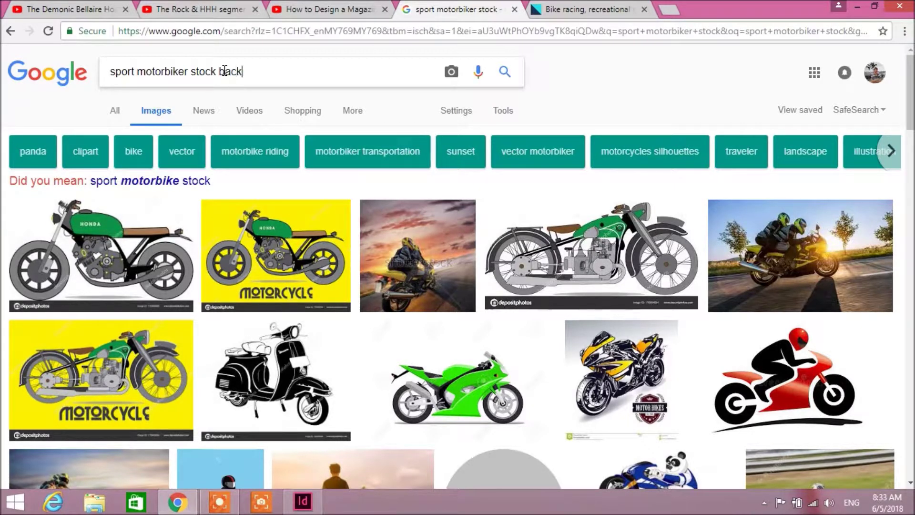
{"action": "type", "text": "und"}
{"action": "key", "text": "Return"}
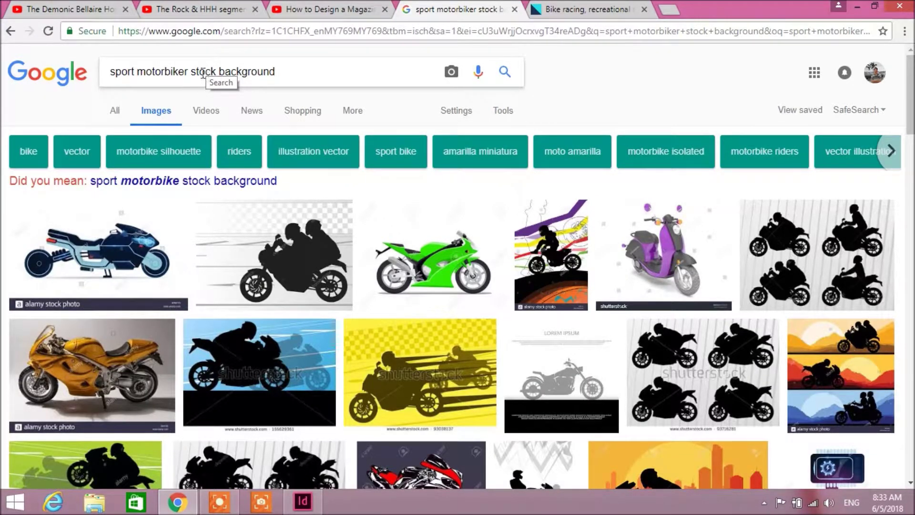
Replace "biker" with "racing" in the image search, run it as "sport motorracingstock background" and look through the pictures.
{"action": "left_click_drag", "start_coordinate": [191, 68], "coordinate": [165, 69]}
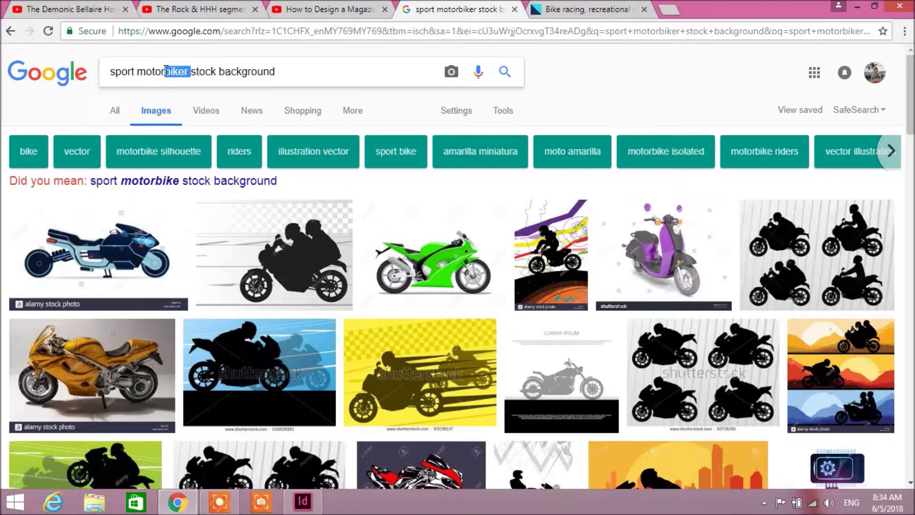
{"action": "type", "text": "racing"}
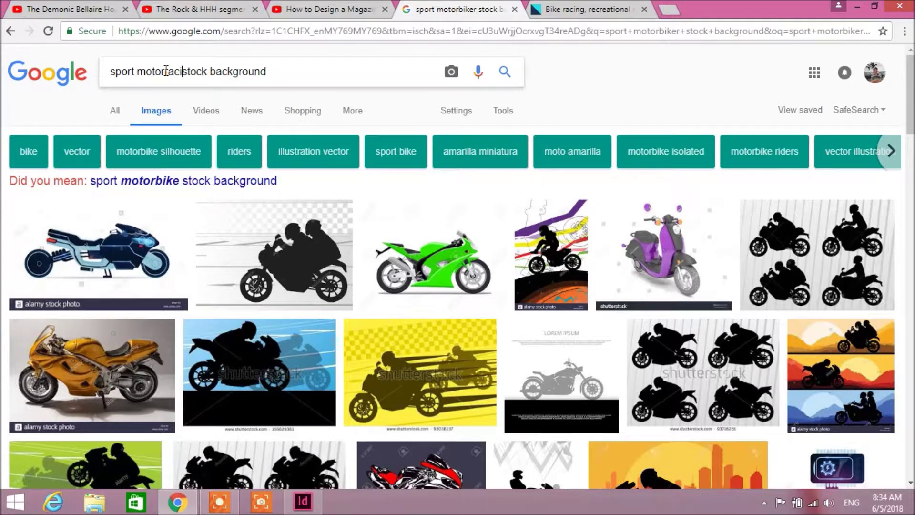
{"action": "key", "text": "Return"}
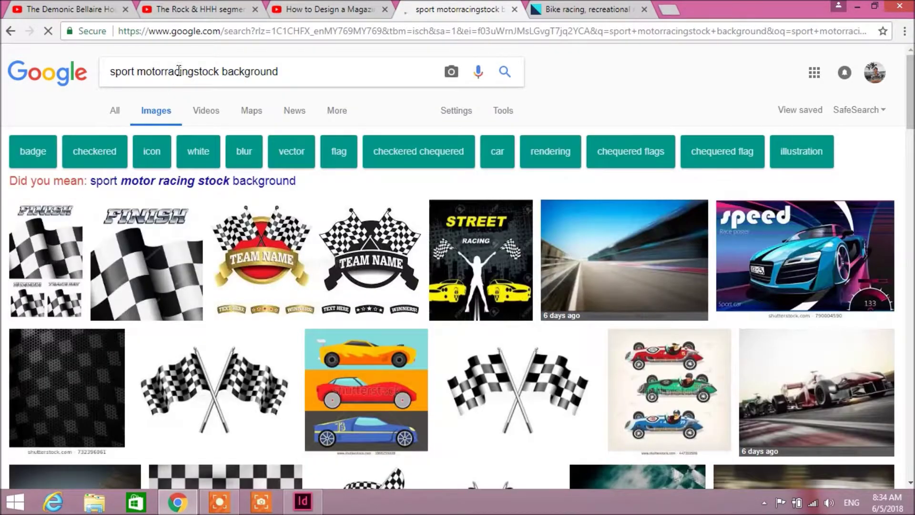
{"action": "scroll", "coordinate": [521, 228], "scroll_direction": "down", "scroll_amount": 9}
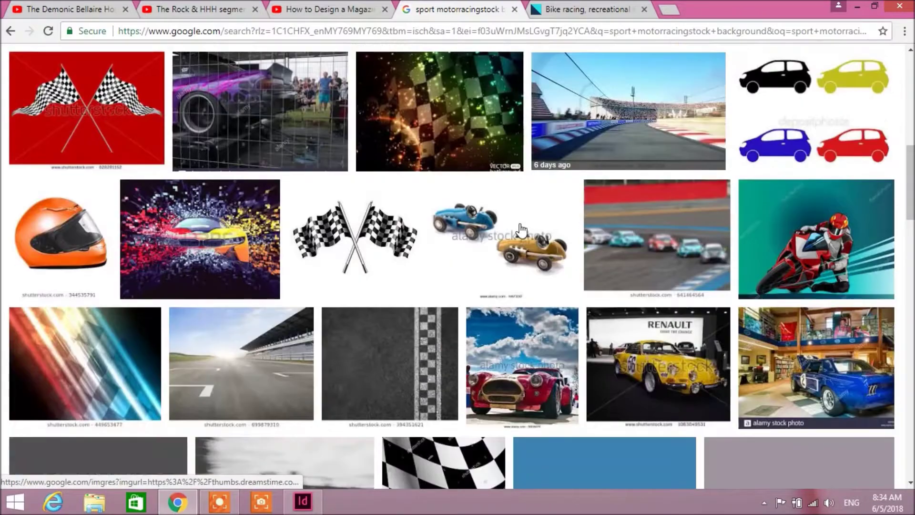
{"action": "scroll", "coordinate": [317, 200], "scroll_direction": "up", "scroll_amount": 10}
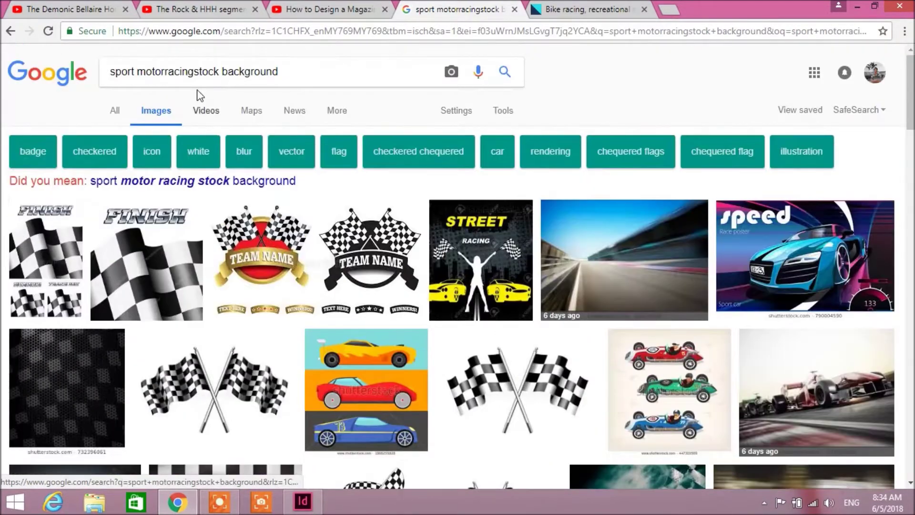
{"action": "left_click", "coordinate": [166, 71]}
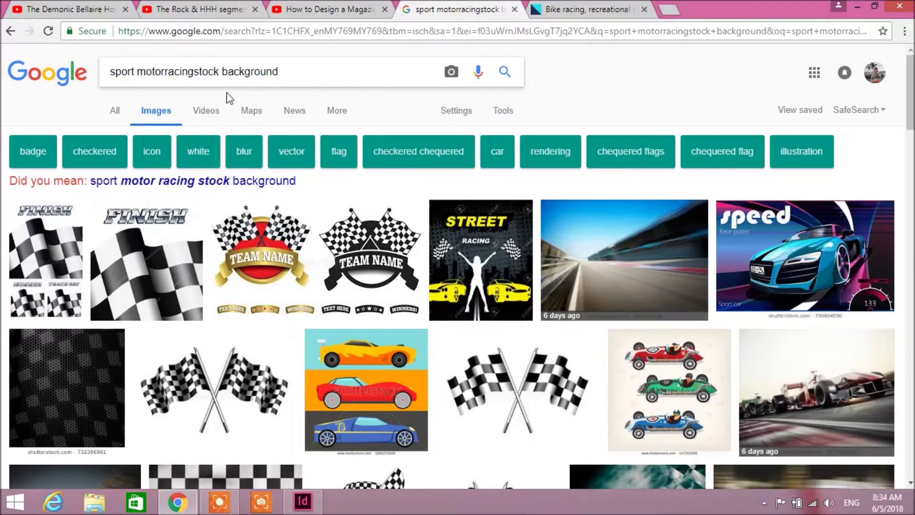
Change the image search to "sport motorbike racingstock background" and look through the pictures.
{"action": "type", "text": "bike"}
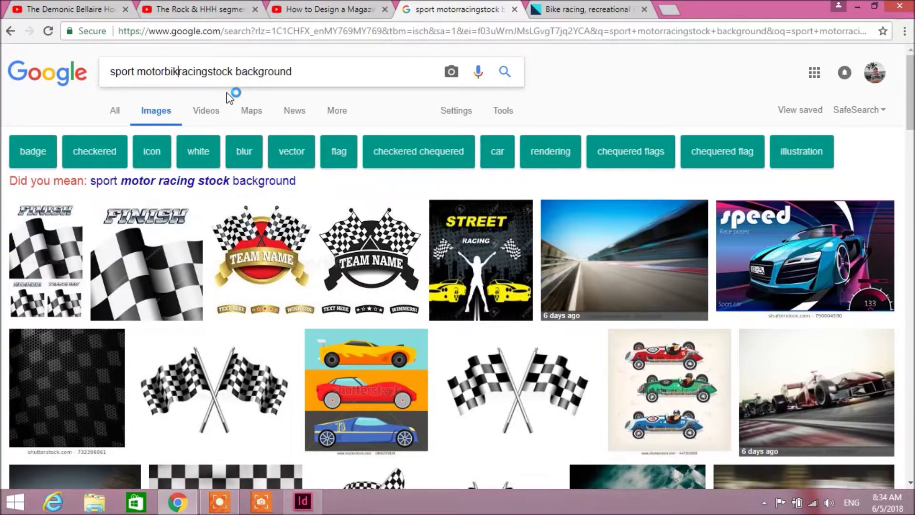
{"action": "key", "text": "Return"}
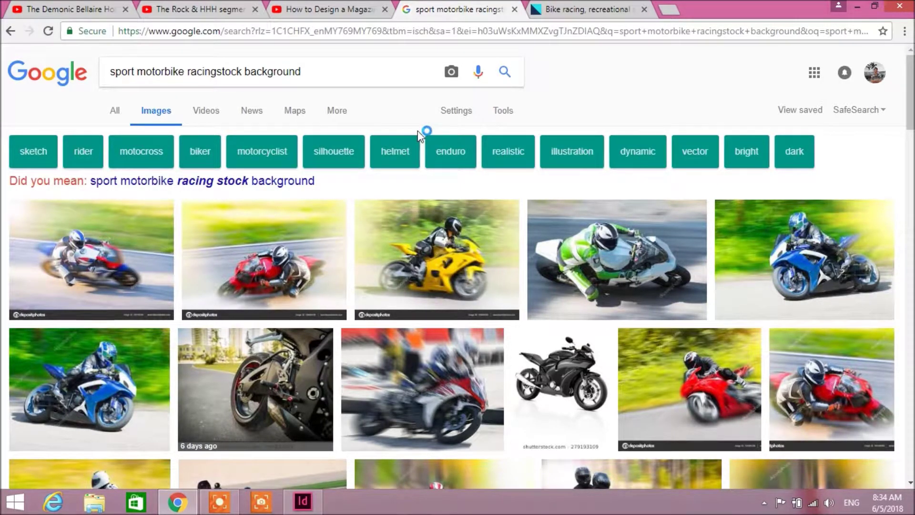
{"action": "scroll", "coordinate": [453, 209], "scroll_direction": "down", "scroll_amount": 5}
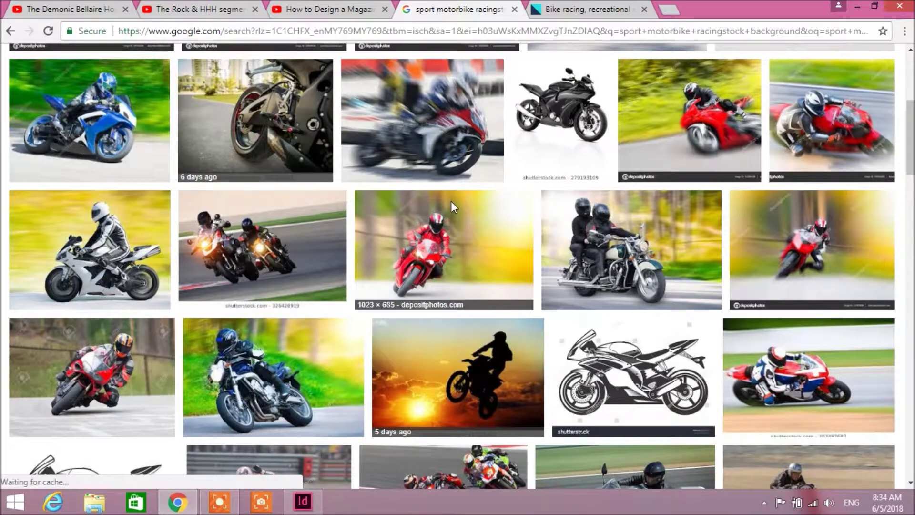
{"action": "scroll", "coordinate": [451, 201], "scroll_direction": "down", "scroll_amount": 4}
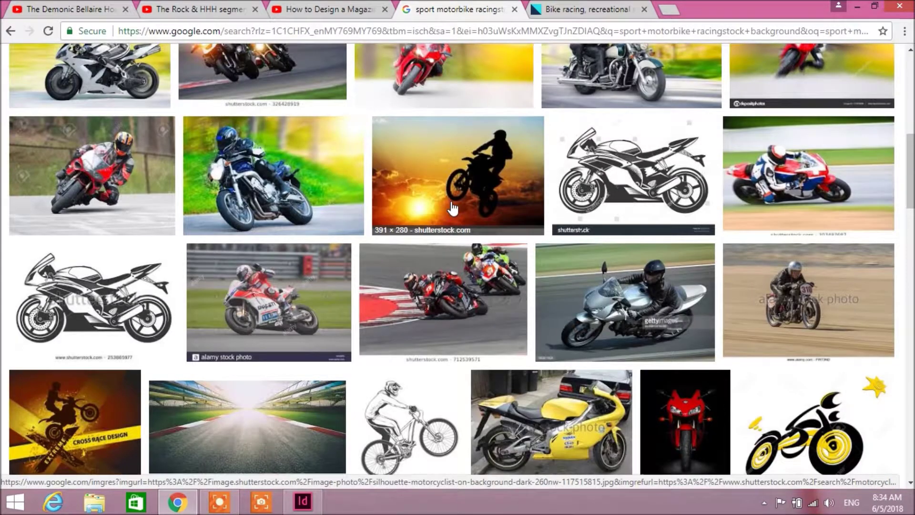
{"action": "scroll", "coordinate": [452, 208], "scroll_direction": "down", "scroll_amount": 4}
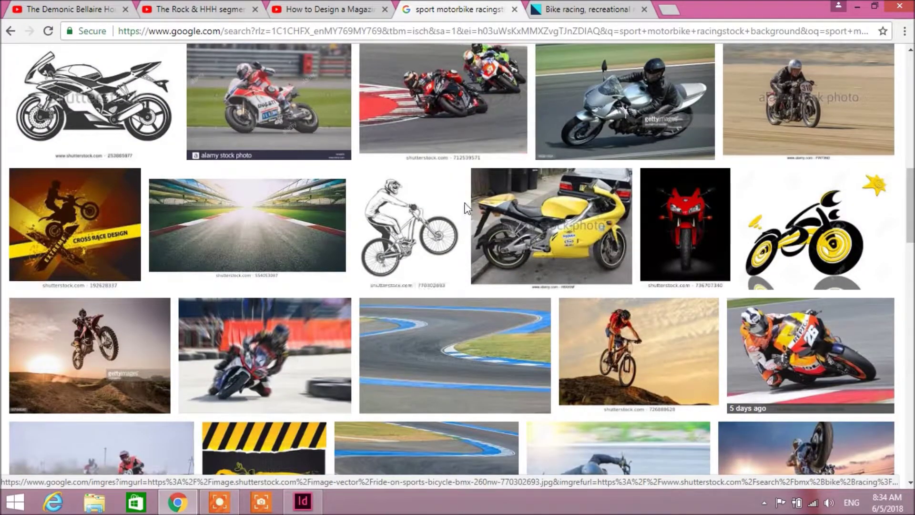
{"action": "scroll", "coordinate": [465, 208], "scroll_direction": "down", "scroll_amount": 2}
{"action": "scroll", "coordinate": [465, 208], "scroll_direction": "down", "scroll_amount": 9}
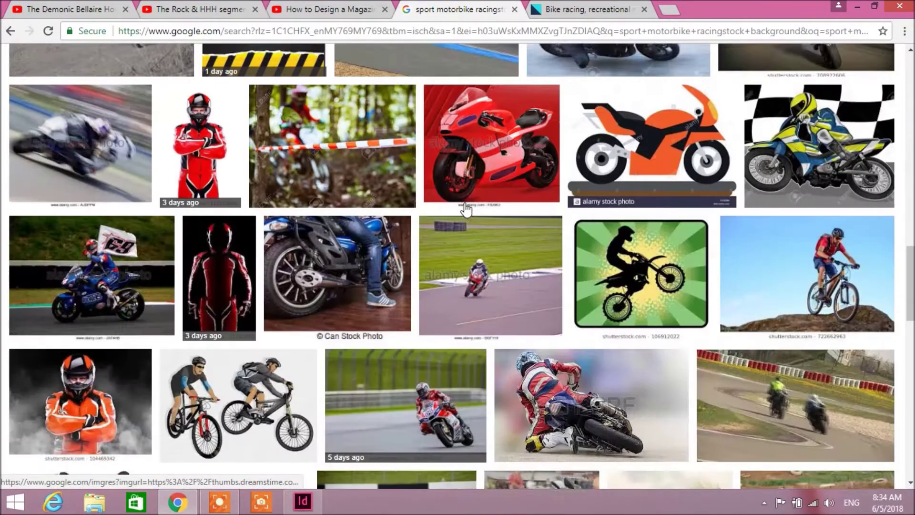
{"action": "scroll", "coordinate": [466, 209], "scroll_direction": "down", "scroll_amount": 3}
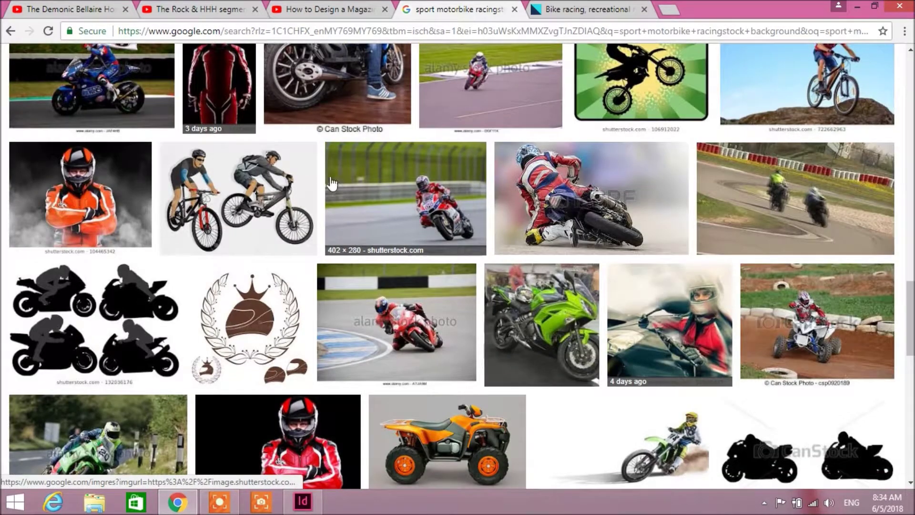
{"action": "scroll", "coordinate": [405, 185], "scroll_direction": "down", "scroll_amount": 5}
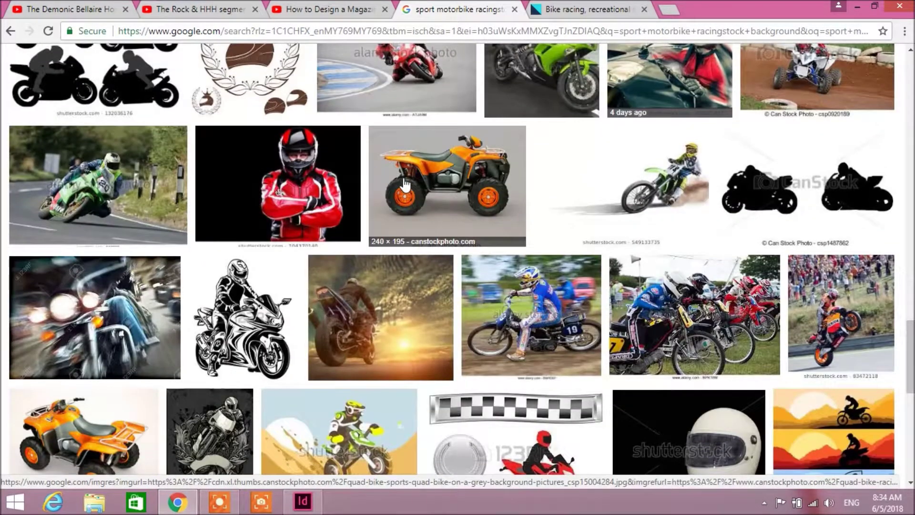
{"action": "scroll", "coordinate": [405, 185], "scroll_direction": "down", "scroll_amount": 4}
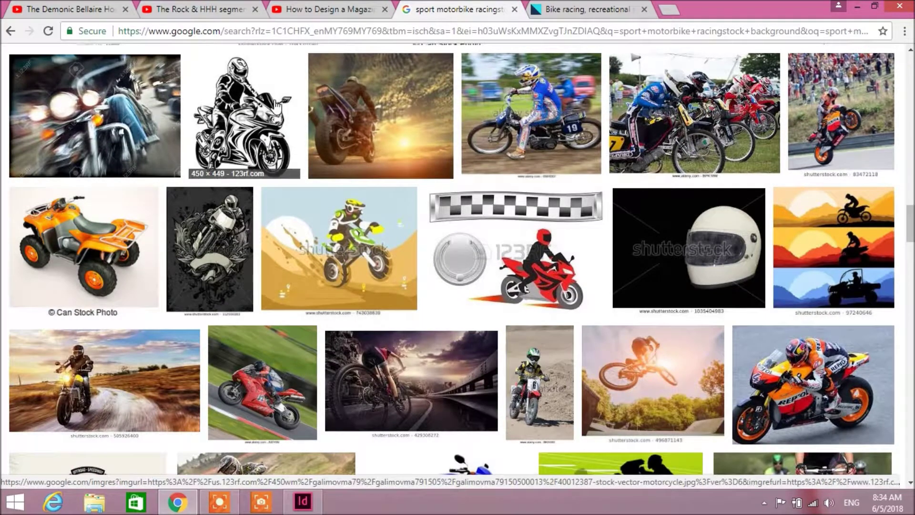
{"action": "scroll", "coordinate": [358, 113], "scroll_direction": "down", "scroll_amount": 6}
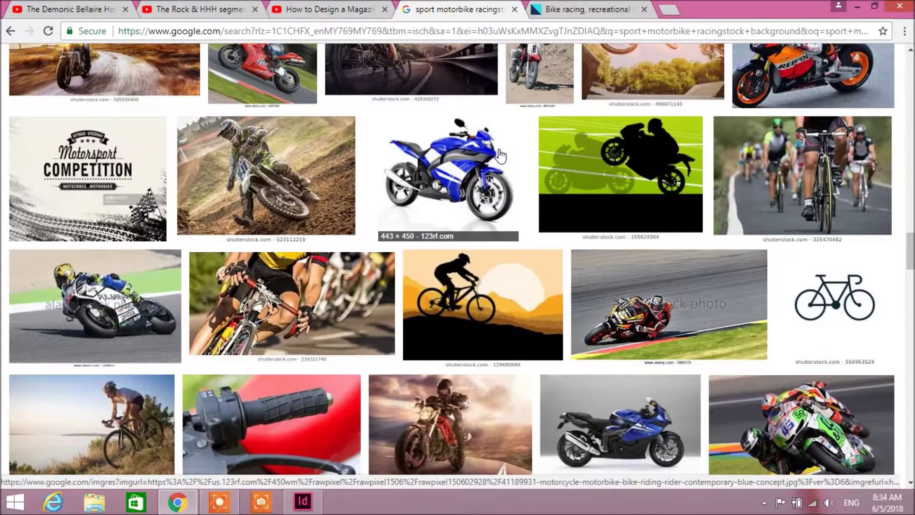
{"action": "scroll", "coordinate": [500, 154], "scroll_direction": "down", "scroll_amount": 3}
{"action": "scroll", "coordinate": [500, 155], "scroll_direction": "down", "scroll_amount": 15}
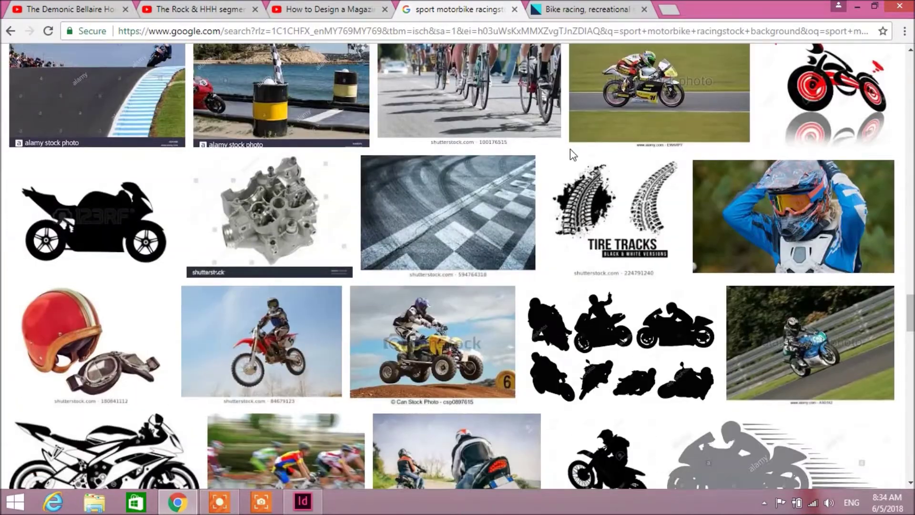
{"action": "scroll", "coordinate": [570, 151], "scroll_direction": "down", "scroll_amount": 7}
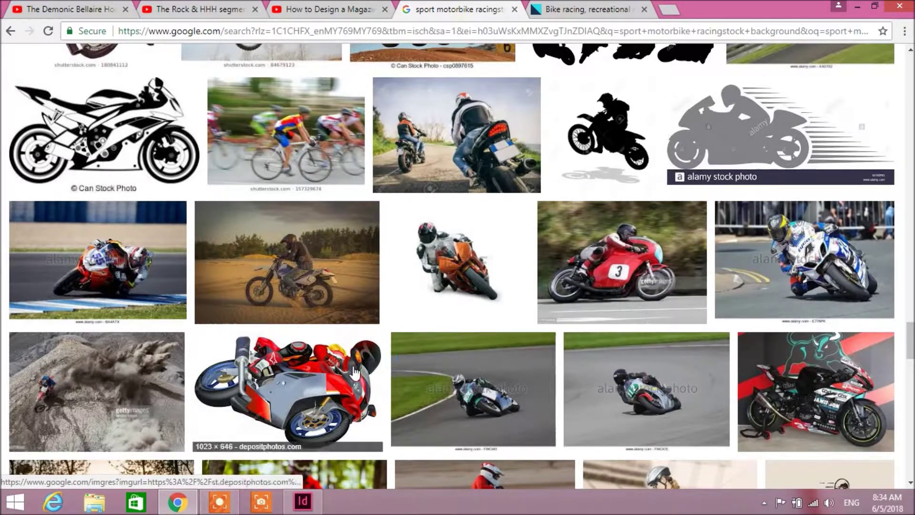
Preview the orange motorcycle racer on white and several related pictures, and browse the full set of related images.
{"action": "left_click", "coordinate": [461, 255]}
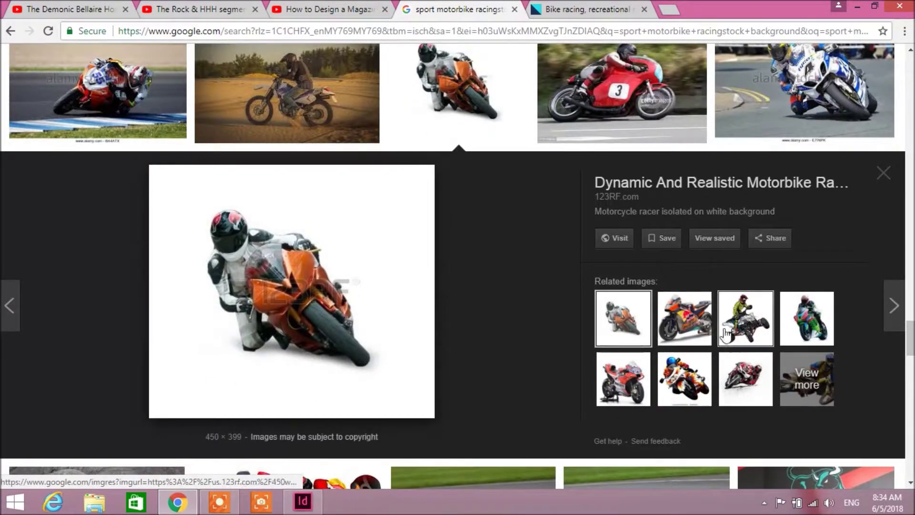
{"action": "left_click", "coordinate": [823, 328]}
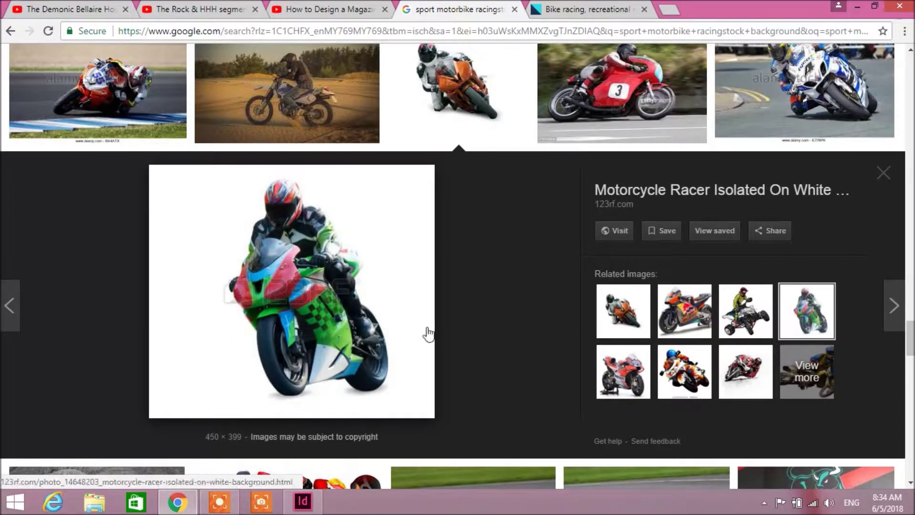
{"action": "left_click", "coordinate": [679, 381]}
{"action": "left_click", "coordinate": [749, 381]}
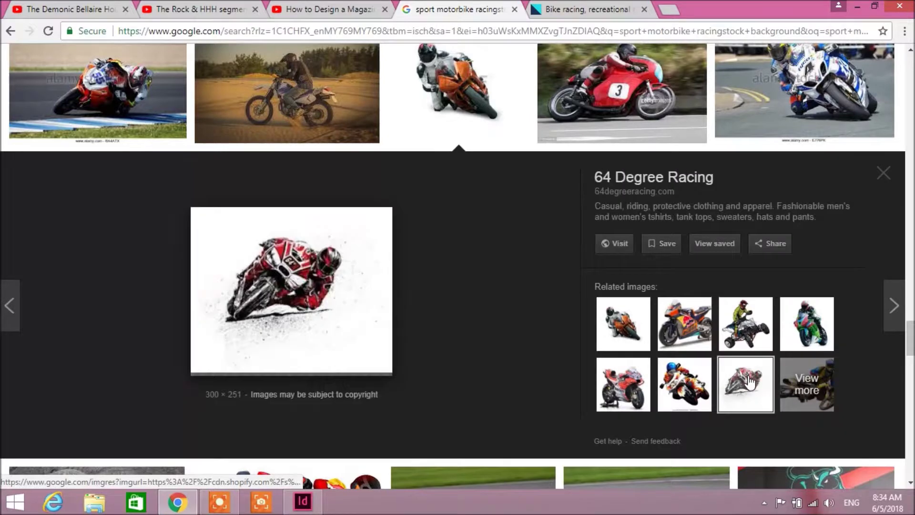
{"action": "left_click", "coordinate": [619, 384]}
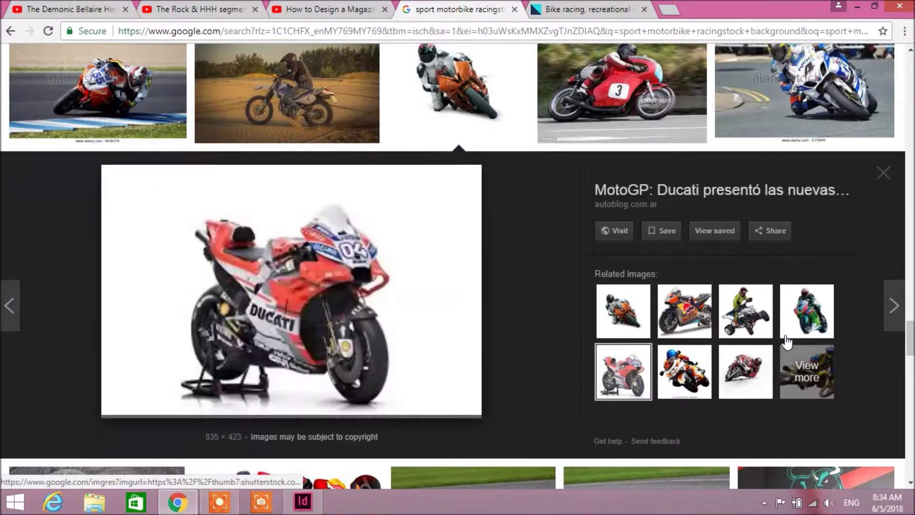
{"action": "left_click", "coordinate": [801, 307]}
{"action": "left_click", "coordinate": [801, 382]}
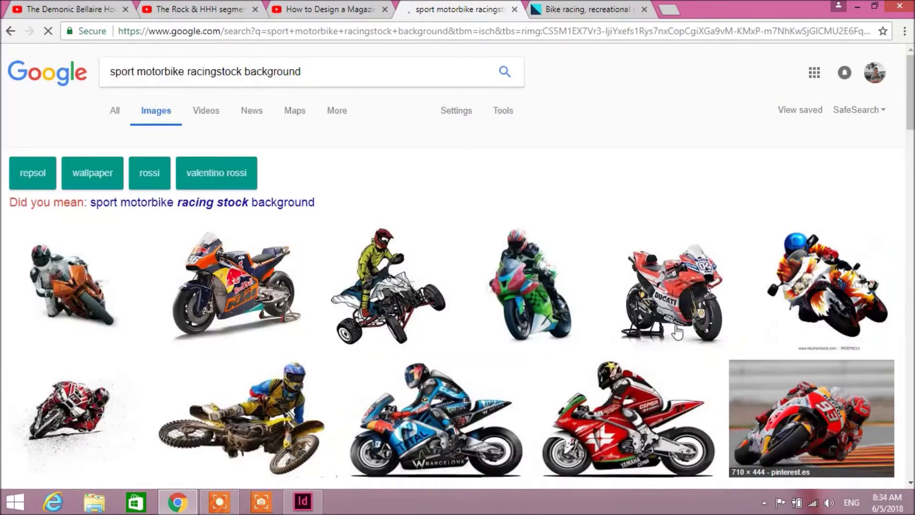
{"action": "scroll", "coordinate": [618, 265], "scroll_direction": "down", "scroll_amount": 3}
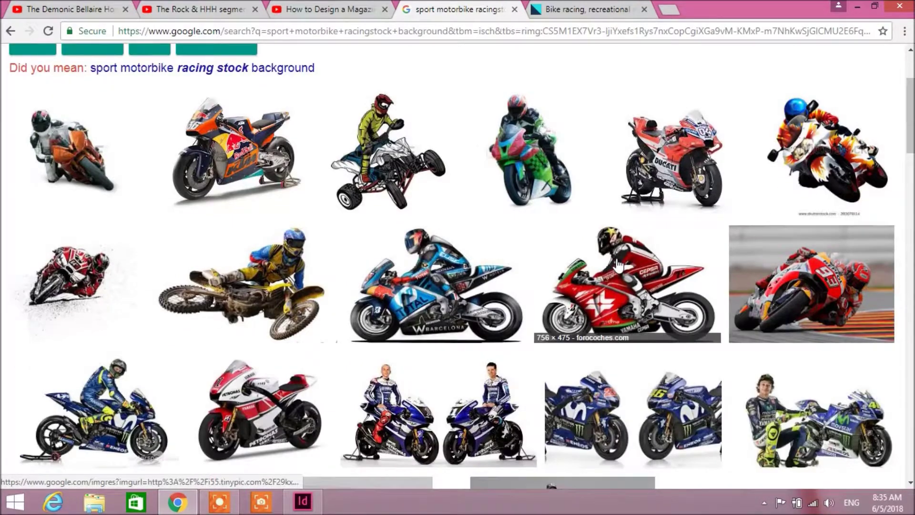
{"action": "scroll", "coordinate": [519, 290], "scroll_direction": "down", "scroll_amount": 3}
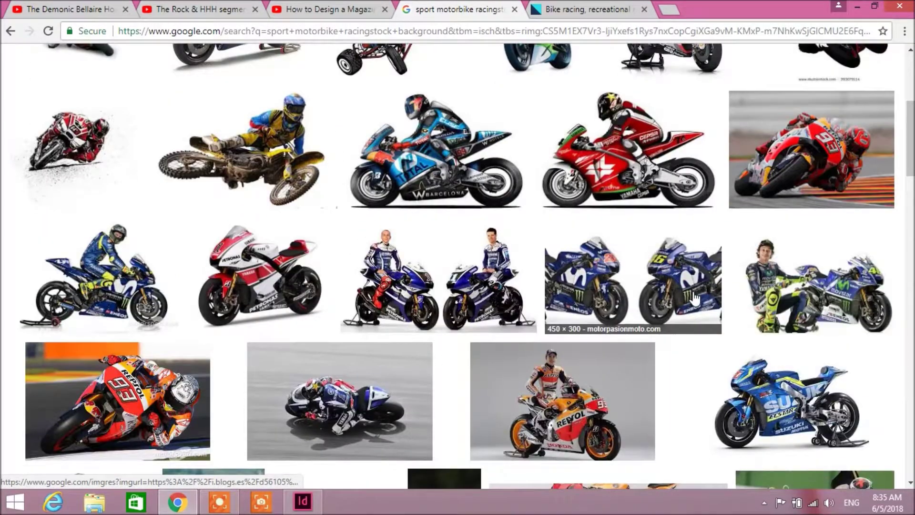
{"action": "scroll", "coordinate": [501, 292], "scroll_direction": "up", "scroll_amount": 5}
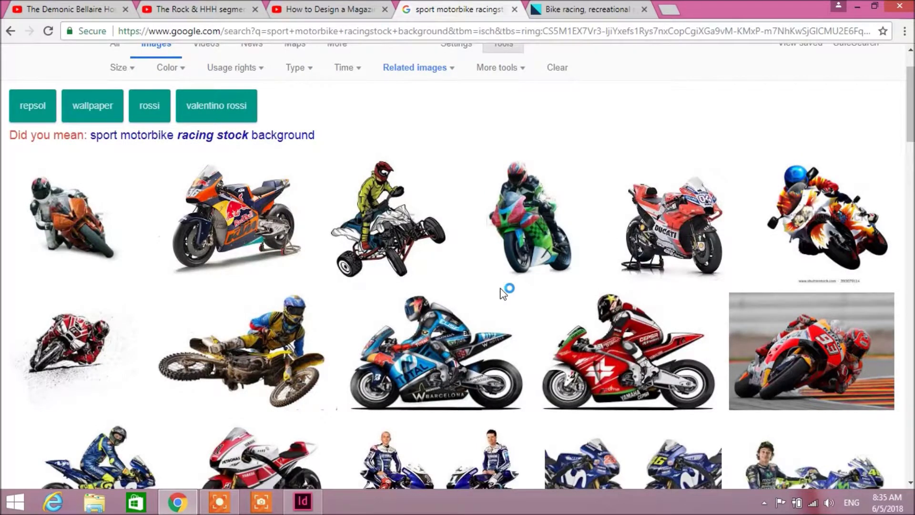
Copy the "Racing Motorbike Png" motocross picture and paste it into the magazine spread in InDesign.
{"action": "left_click", "coordinate": [276, 333]}
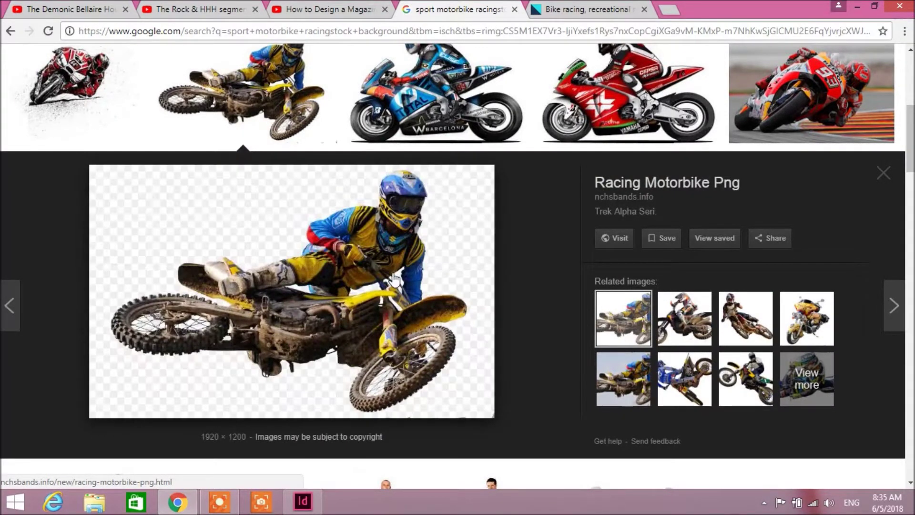
{"action": "right_click", "coordinate": [376, 261]}
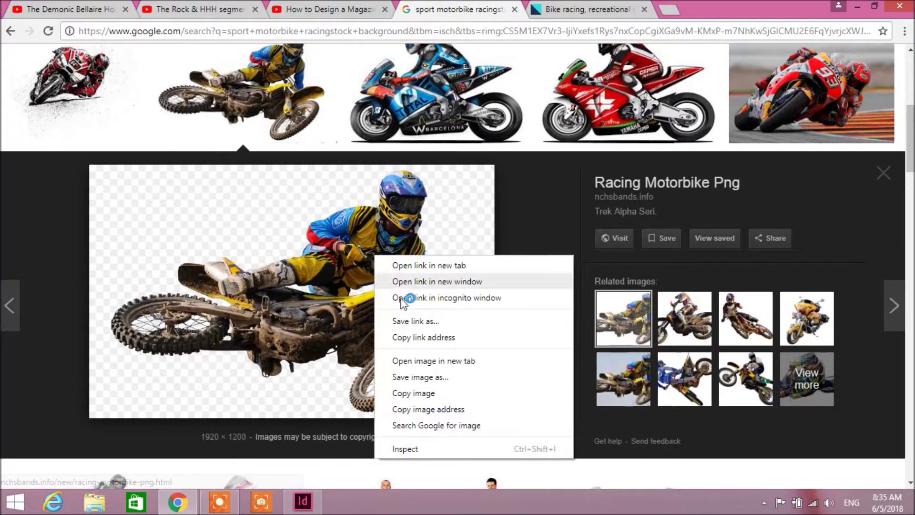
{"action": "left_click", "coordinate": [421, 392]}
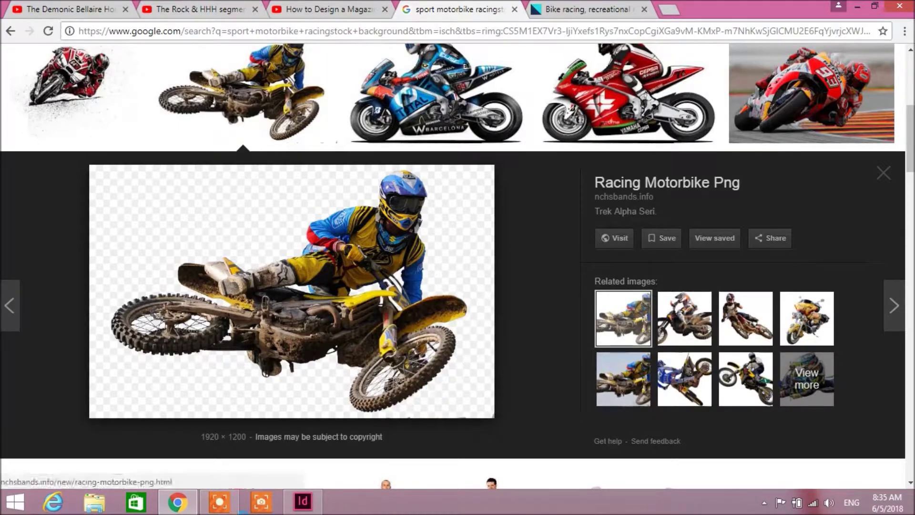
{"action": "left_click", "coordinate": [292, 510]}
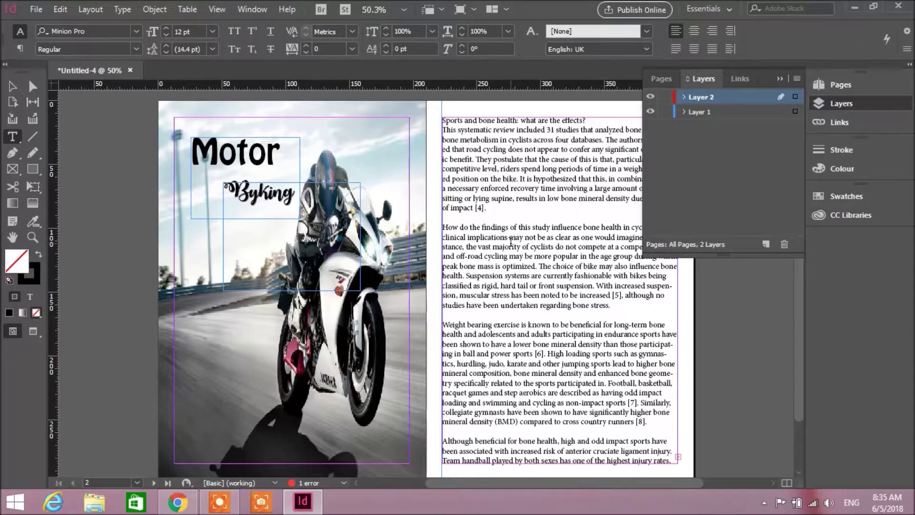
{"action": "key", "text": "ctrl+v"}
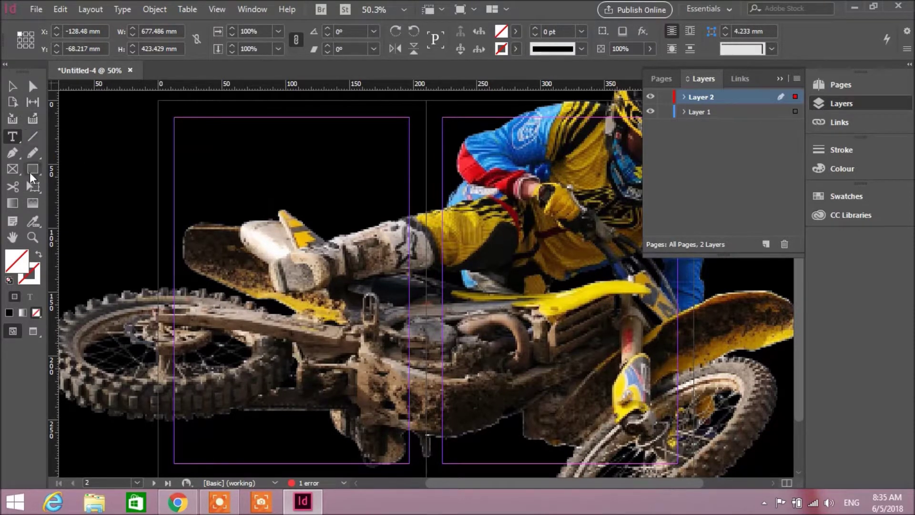
Sample a colour theme from the pasted motocross picture.
{"action": "left_click", "coordinate": [32, 221]}
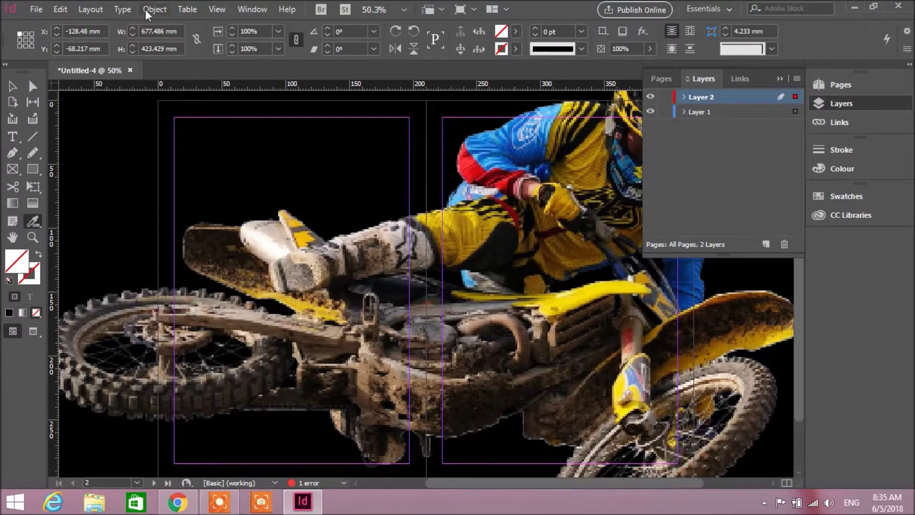
{"action": "left_click", "coordinate": [238, 136]}
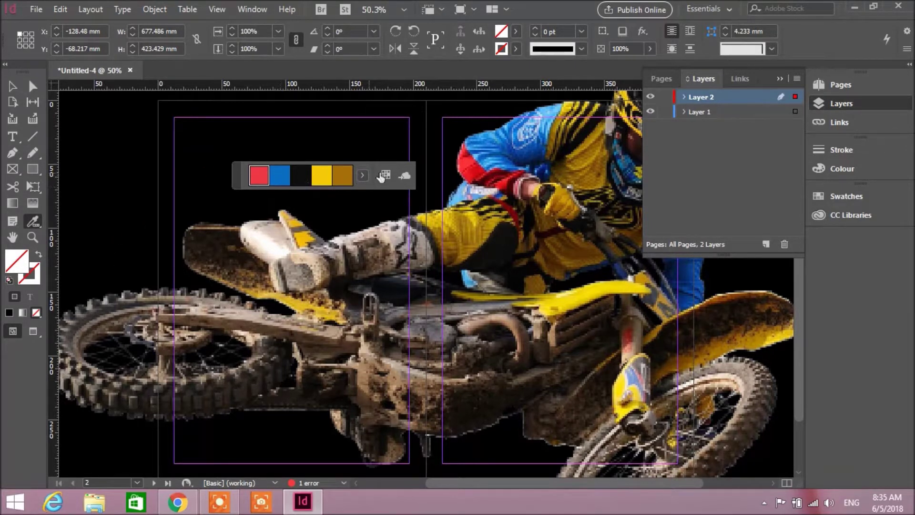
{"action": "left_click", "coordinate": [362, 175]}
Scale the pasted motocross picture to about 339 × 212 mm, mirrored horizontally, and move it over the motorcycle photo page.
{"action": "left_click", "coordinate": [32, 87]}
{"action": "left_click_drag", "start_coordinate": [193, 169], "coordinate": [302, 207]}
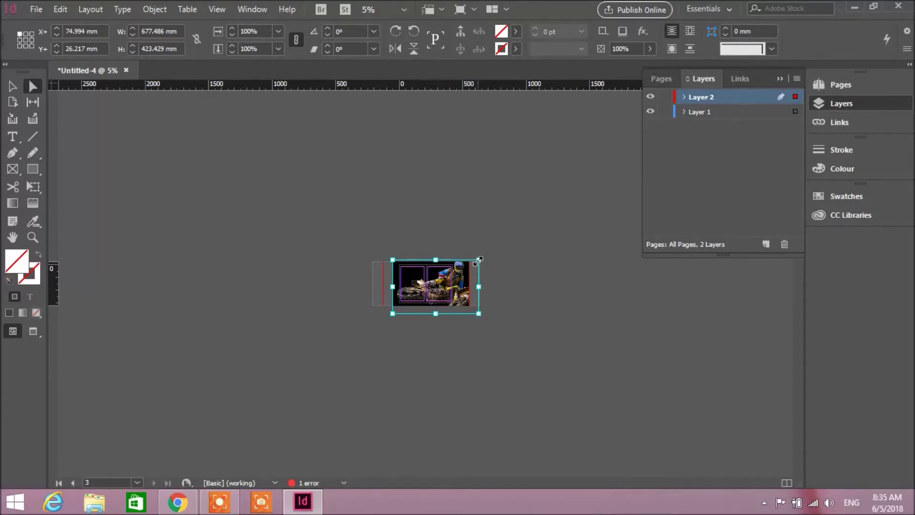
{"action": "left_click_drag", "start_coordinate": [479, 260], "coordinate": [439, 276]}
{"action": "key", "text": "ctrl+="}
{"action": "key", "text": "ctrl+="}
{"action": "key", "text": "ctrl+="}
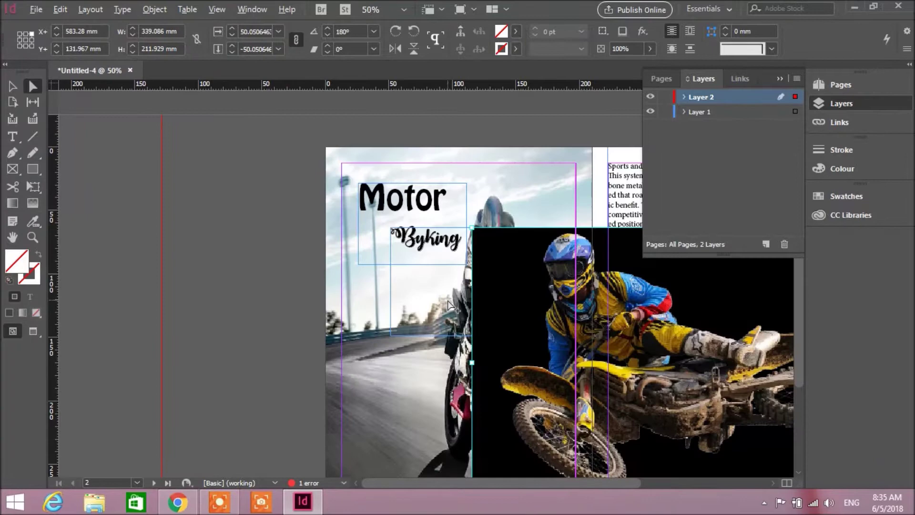
{"action": "key", "text": "ctrl+="}
{"action": "key", "text": "ctrl+="}
{"action": "key", "text": "ctrl+minus"}
{"action": "key", "text": "ctrl+minus"}
{"action": "left_click_drag", "start_coordinate": [547, 328], "coordinate": [374, 266]}
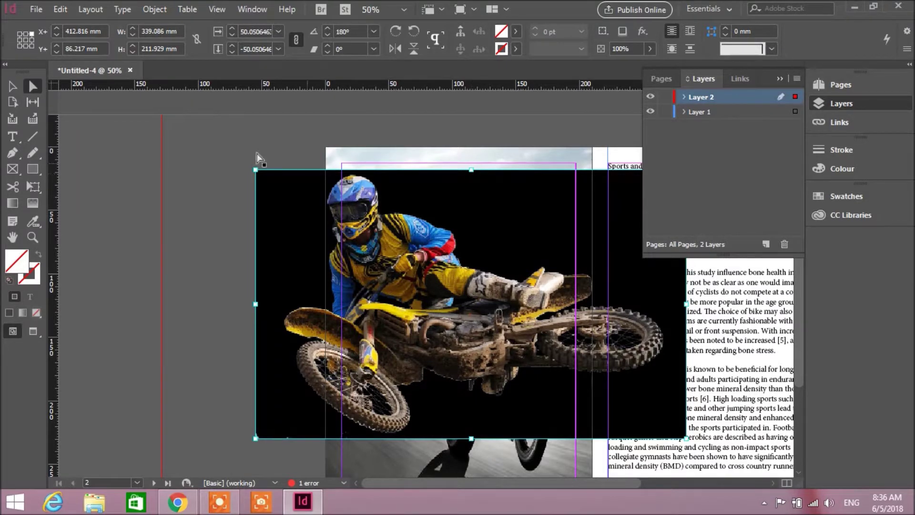
Trace the tip of the motocross bike's front mudguard with a freehand Pencil path about 21 × 20 mm.
{"action": "left_click", "coordinate": [11, 101]}
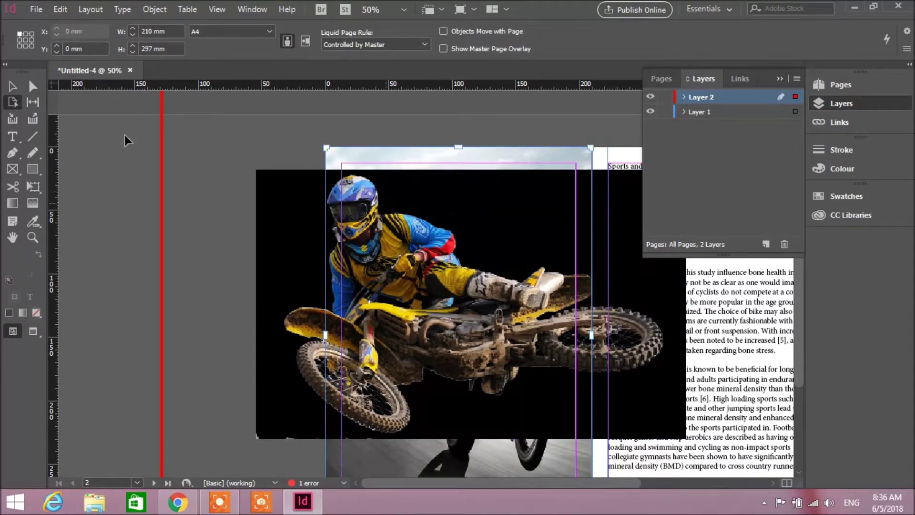
{"action": "left_click", "coordinate": [32, 102]}
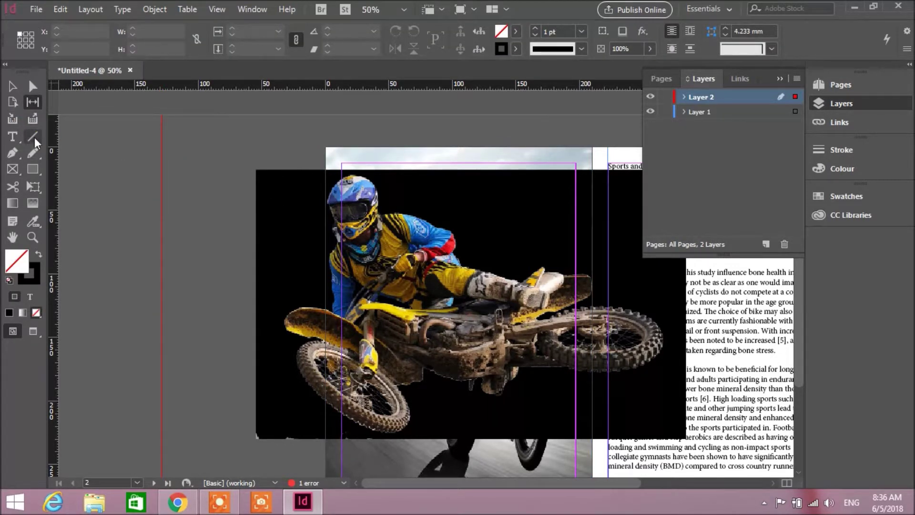
{"action": "left_click", "coordinate": [31, 152]}
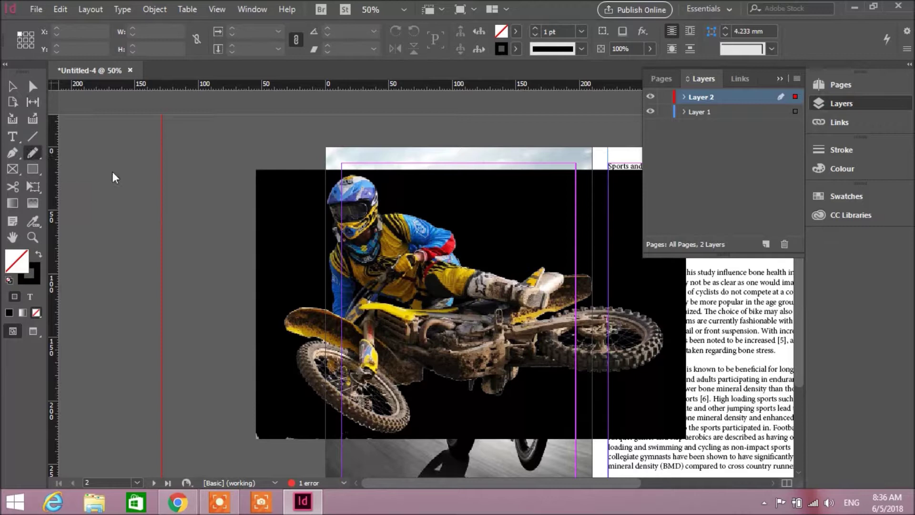
{"action": "mouse_move", "coordinate": [292, 332]}
{"action": "left_mouse_down"}
{"action": "mouse_move", "coordinate": [288, 317]}
{"action": "mouse_move", "coordinate": [314, 307]}
{"action": "left_mouse_up"}
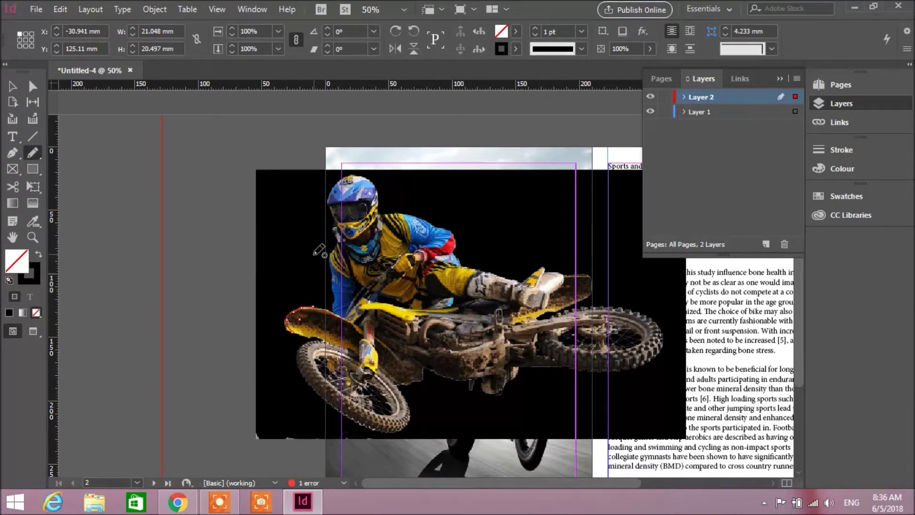
{"action": "key", "text": "ctrl+shift+a"}
Try to trace the motocross bike's front mudguard and wheel with the Pen tool.
{"action": "left_click", "coordinate": [14, 152]}
{"action": "left_click", "coordinate": [317, 341]}
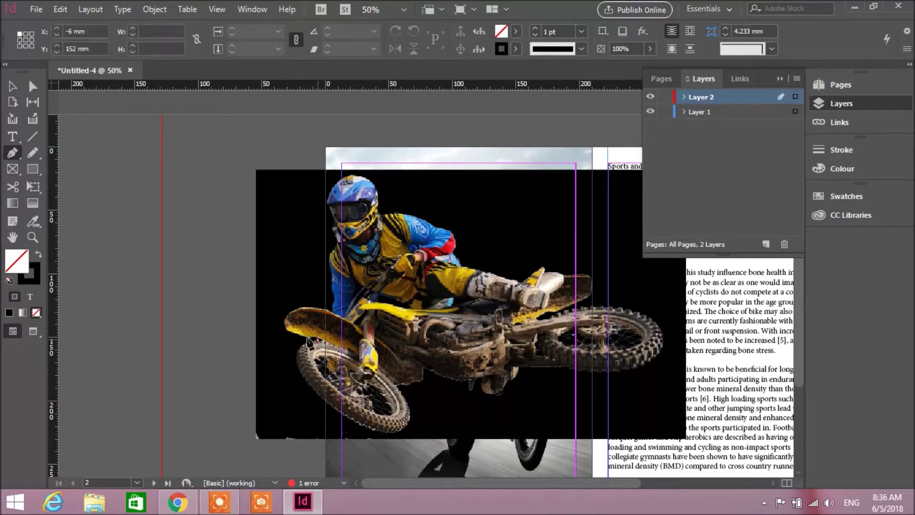
{"action": "left_click_drag", "start_coordinate": [285, 334], "coordinate": [327, 267]}
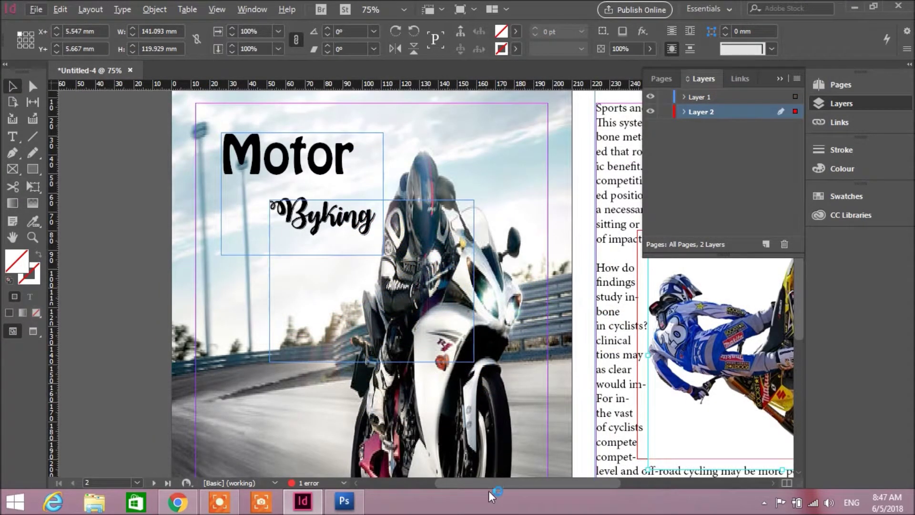
Nudge the article text frame together with the motocross picture frame slightly up and to the right on the article page.
{"action": "scroll", "coordinate": [496, 482], "scroll_direction": "right", "scroll_amount": 5}
{"action": "left_click_drag", "start_coordinate": [476, 355], "coordinate": [479, 353]}
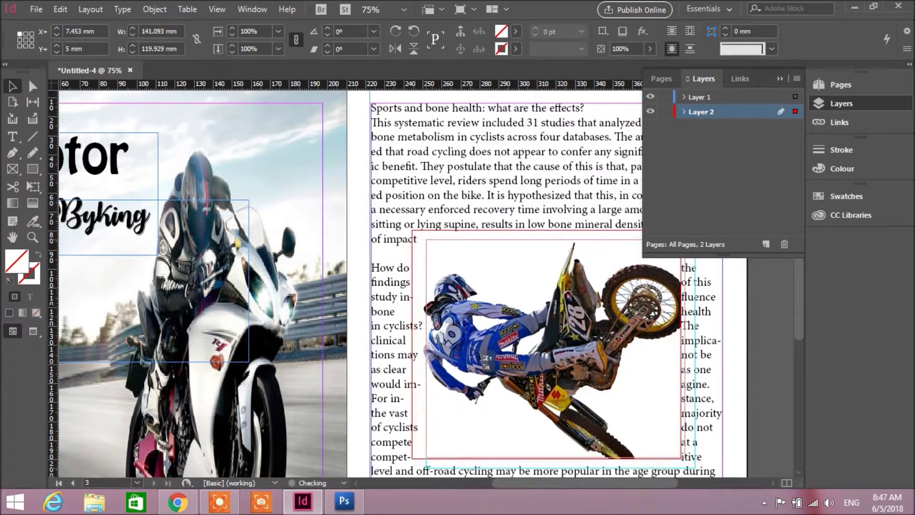
{"action": "left_click", "coordinate": [733, 357]}
{"action": "left_click", "coordinate": [645, 402]}
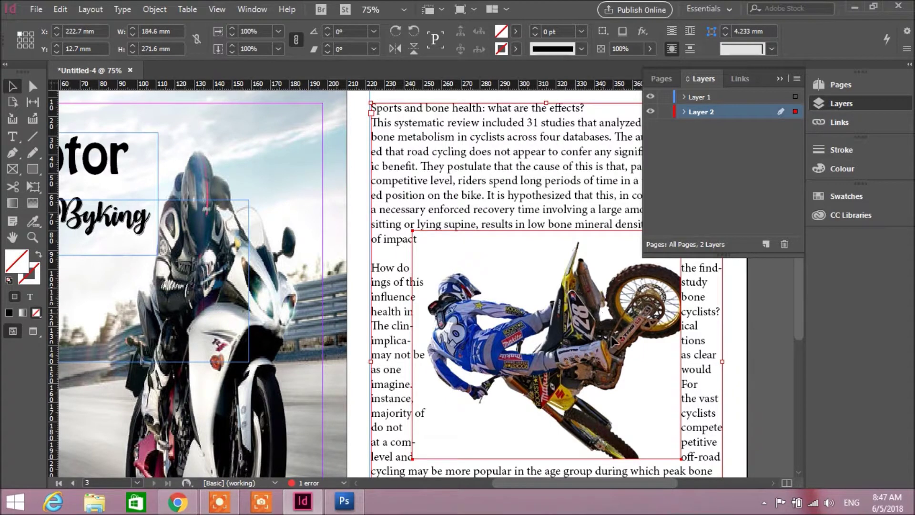
{"action": "mouse_move", "coordinate": [567, 346]}
{"action": "left_mouse_down"}
{"action": "mouse_move", "coordinate": [552, 333]}
{"action": "mouse_move", "coordinate": [572, 341]}
{"action": "left_mouse_up"}
Shift the blue motocross rider picture inside its frame to X+ 6.747 mm, Y+ 5.2 mm.
{"action": "key", "text": "a"}
{"action": "left_click_drag", "start_coordinate": [539, 342], "coordinate": [516, 318]}
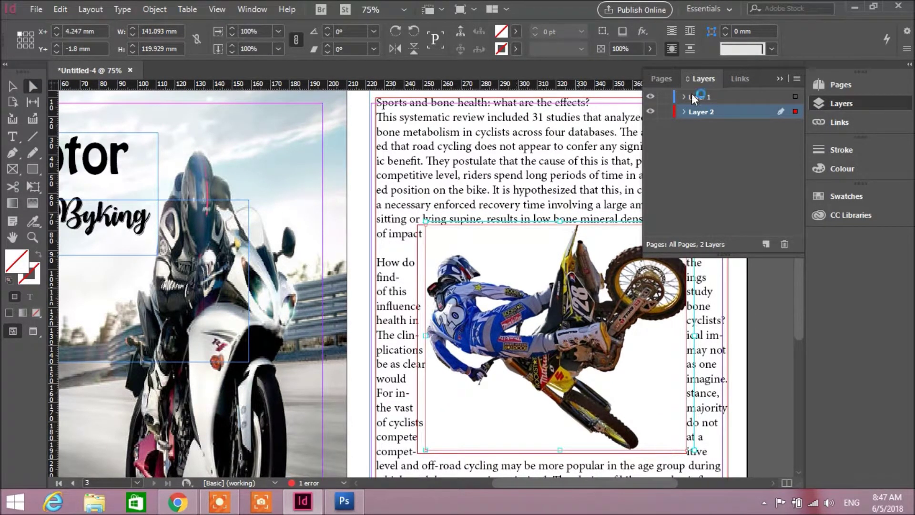
{"action": "left_click", "coordinate": [711, 29]}
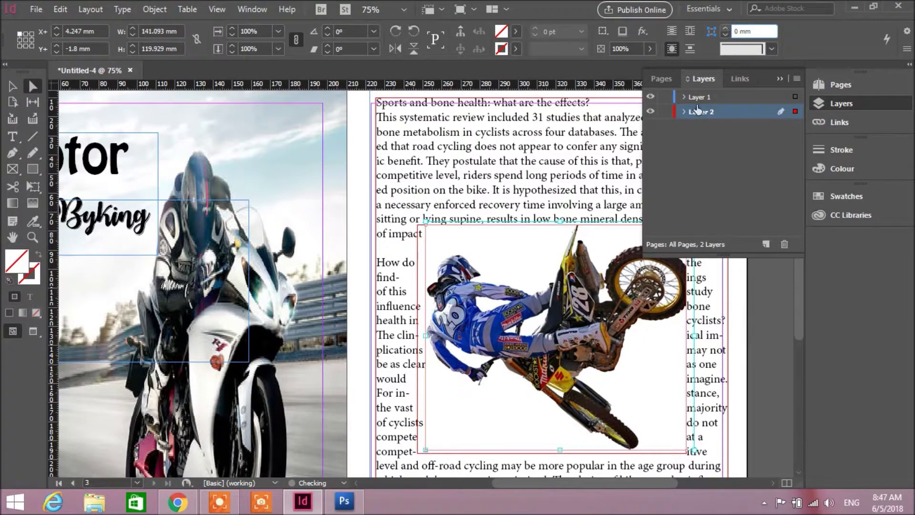
{"action": "left_click", "coordinate": [713, 33]}
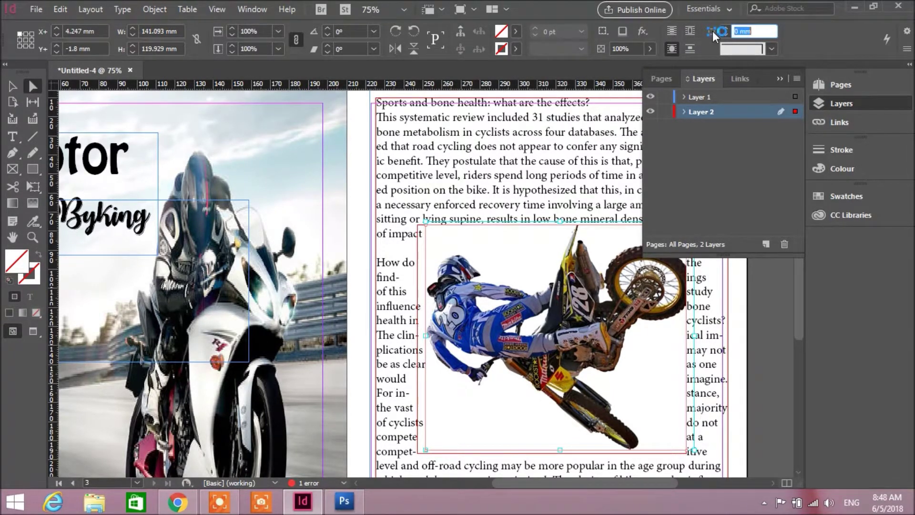
{"action": "left_click_drag", "start_coordinate": [488, 255], "coordinate": [528, 299]}
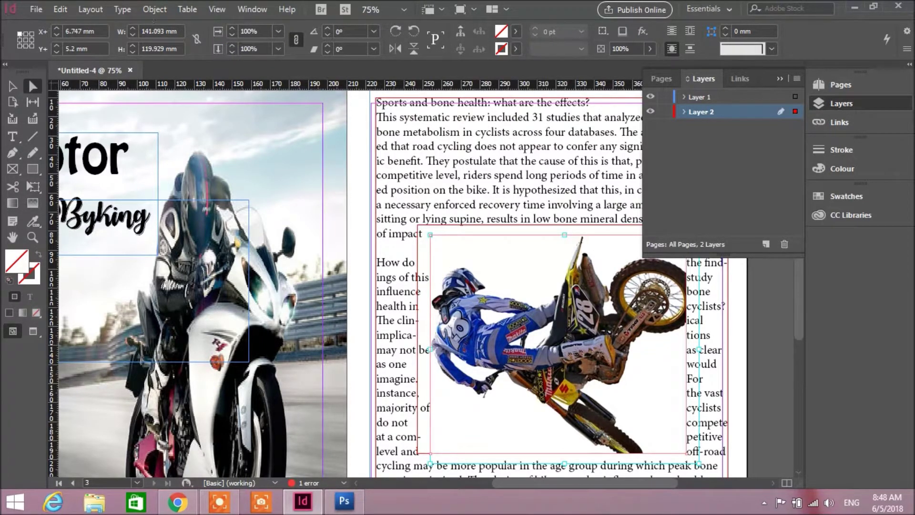
Try clearing the motocross picture's transformations, and reposition it inside its frame at X+ 2.247 mm, Y+ 9.035 mm.
{"action": "left_click", "coordinate": [156, 9]}
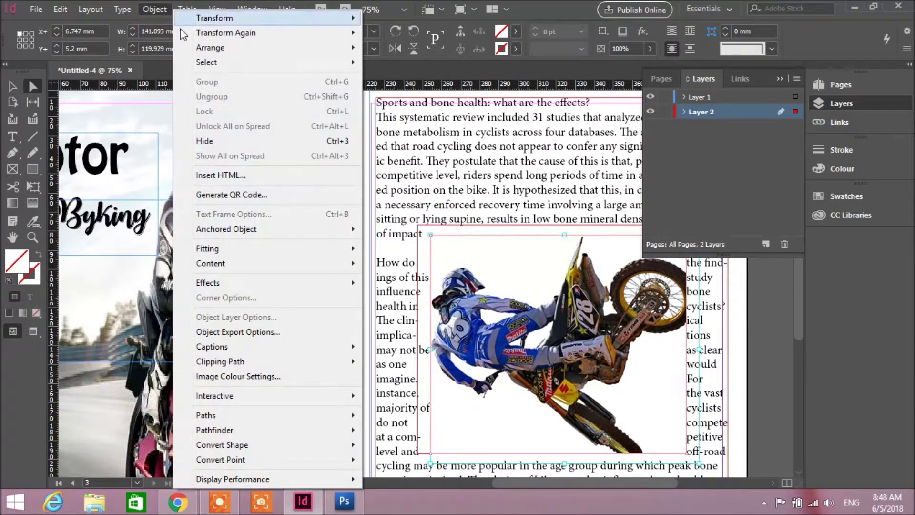
{"action": "mouse_move", "coordinate": [231, 51]}
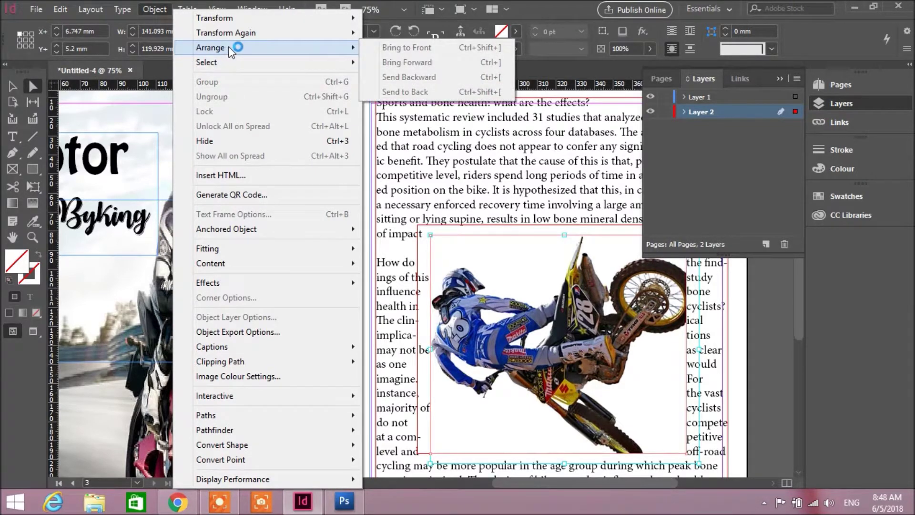
{"action": "mouse_move", "coordinate": [258, 18]}
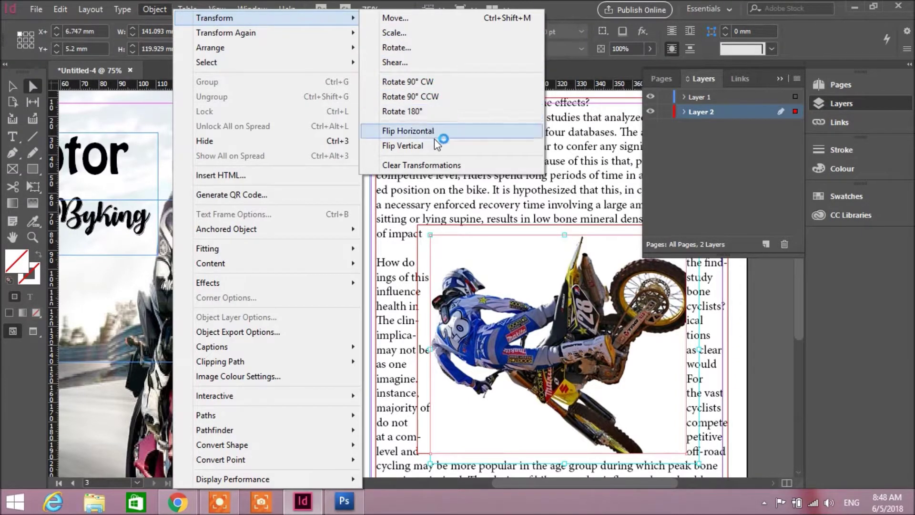
{"action": "left_click", "coordinate": [439, 165]}
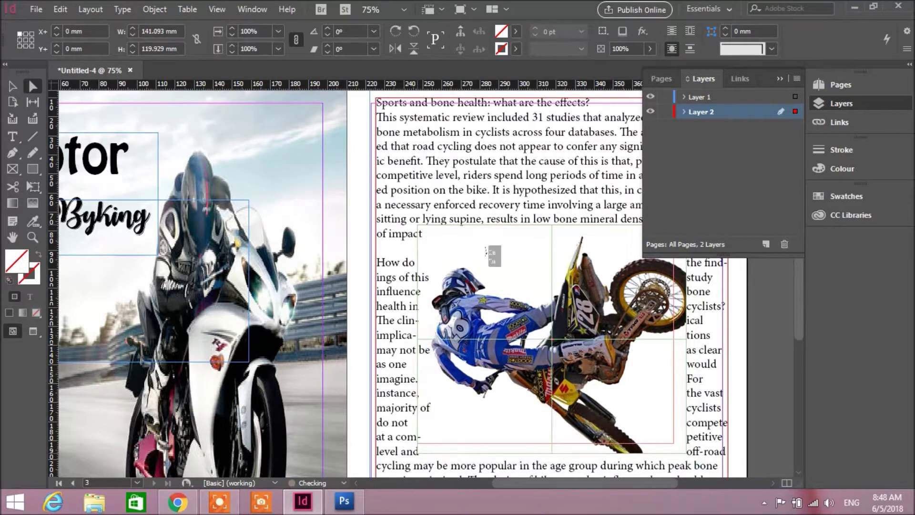
{"action": "key", "text": "ctrl+z"}
{"action": "mouse_move", "coordinate": [512, 277]}
{"action": "left_mouse_down"}
{"action": "mouse_move", "coordinate": [530, 289]}
{"action": "mouse_move", "coordinate": [533, 321]}
{"action": "mouse_move", "coordinate": [517, 290]}
{"action": "left_mouse_up"}
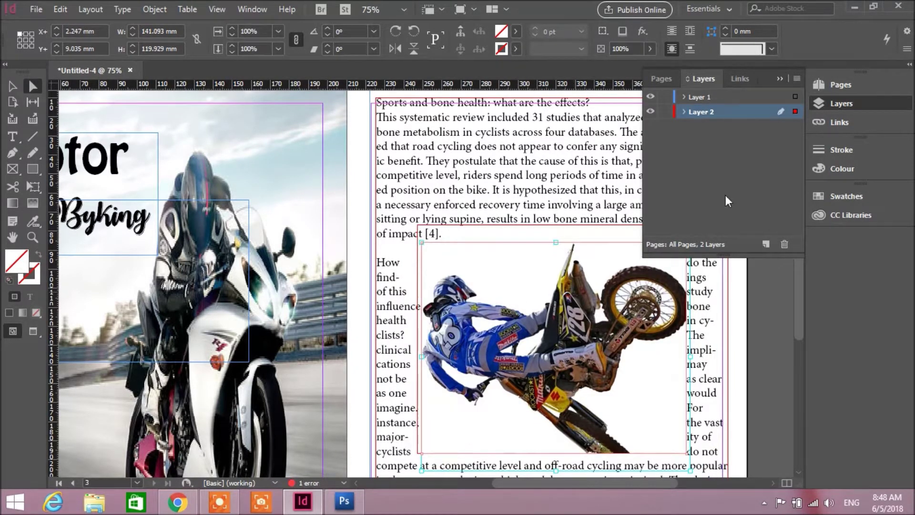
Try no text wrap, bounding-box wrap and jump object on the motocross picture, and return to wrapping around the object shape.
{"action": "left_click", "coordinate": [671, 33]}
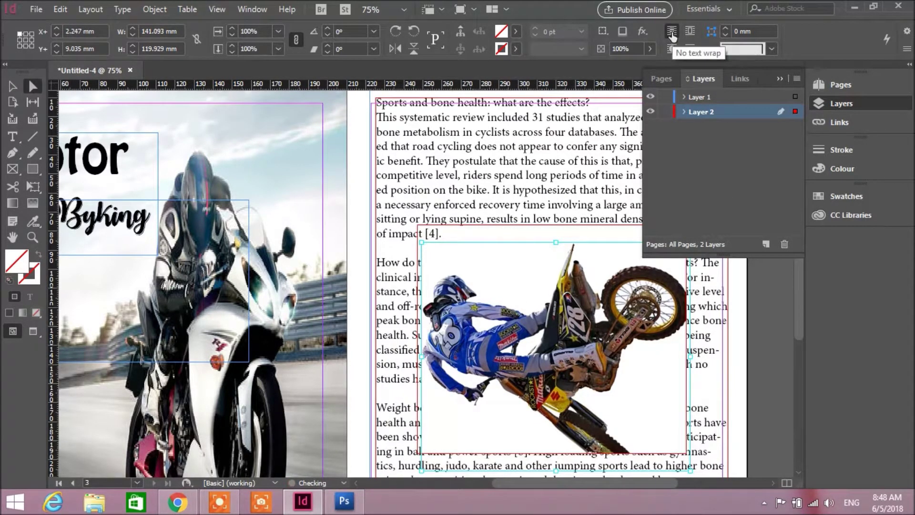
{"action": "left_click", "coordinate": [691, 32]}
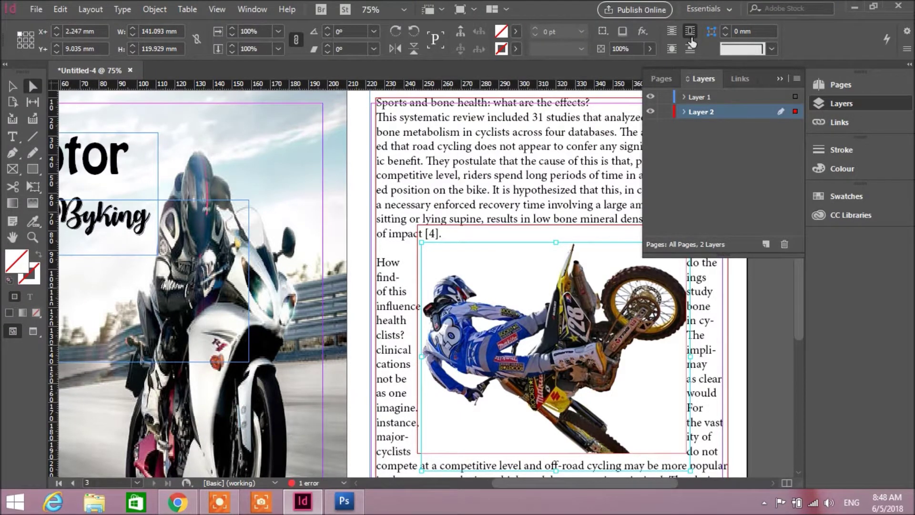
{"action": "left_click", "coordinate": [690, 48]}
{"action": "scroll", "coordinate": [560, 275], "scroll_direction": "down", "scroll_amount": 3}
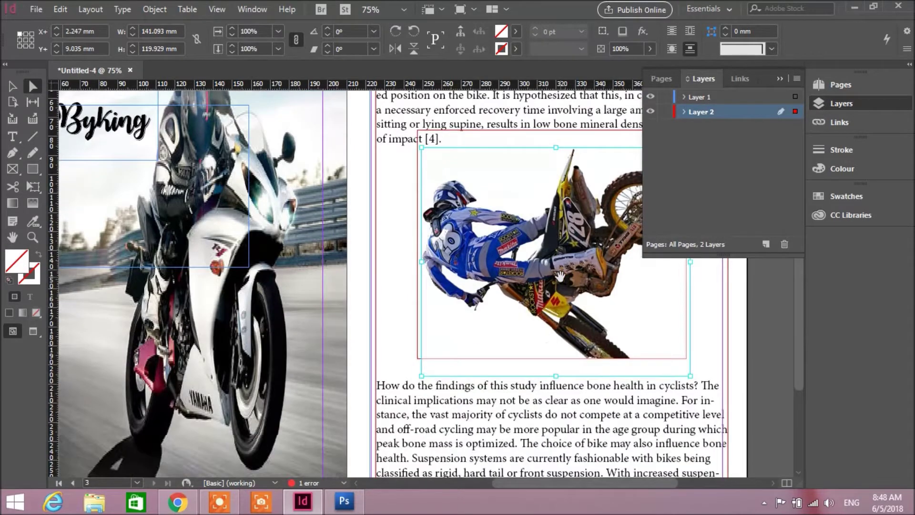
{"action": "scroll", "coordinate": [560, 276], "scroll_direction": "up", "scroll_amount": 4}
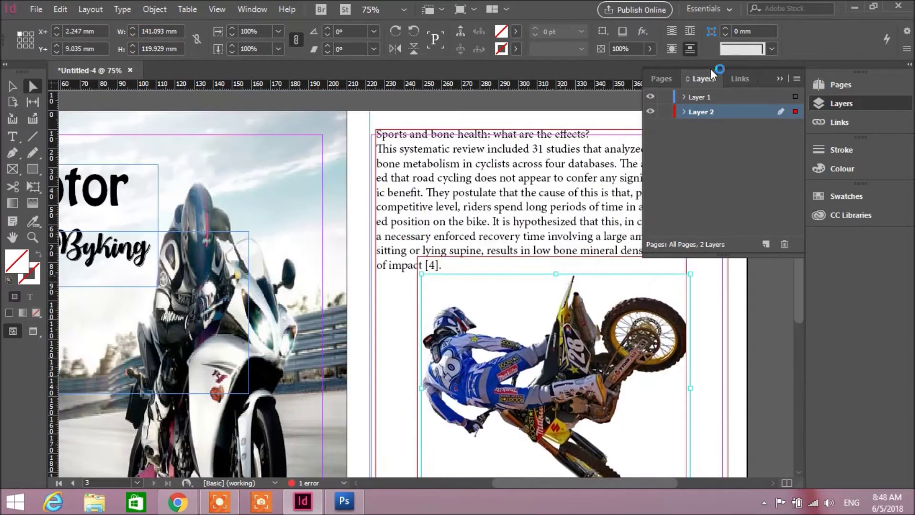
{"action": "left_click", "coordinate": [672, 48]}
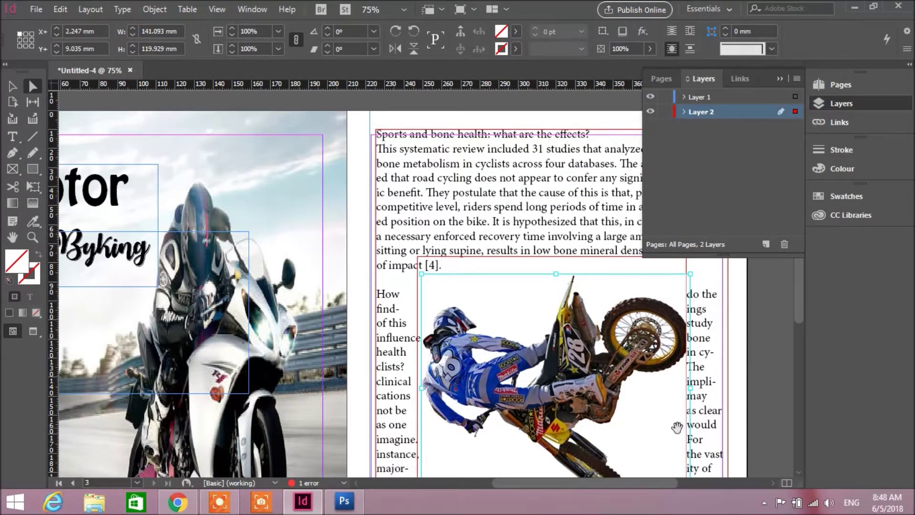
{"action": "left_click_drag", "start_coordinate": [796, 298], "coordinate": [794, 273]}
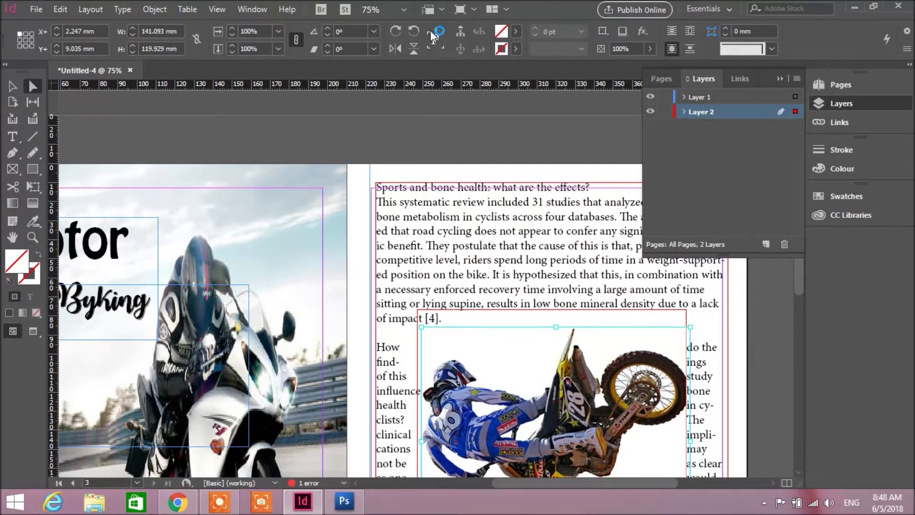
{"action": "left_click", "coordinate": [461, 16]}
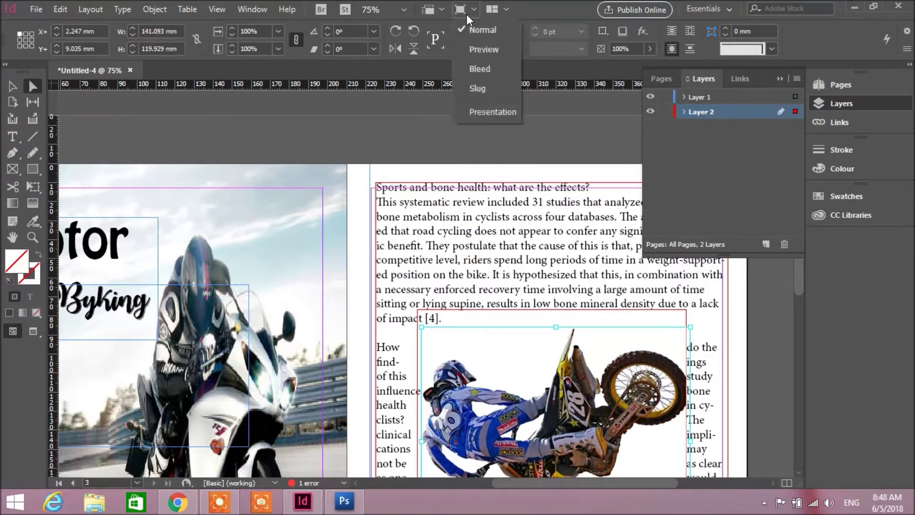
{"action": "left_click", "coordinate": [551, 136]}
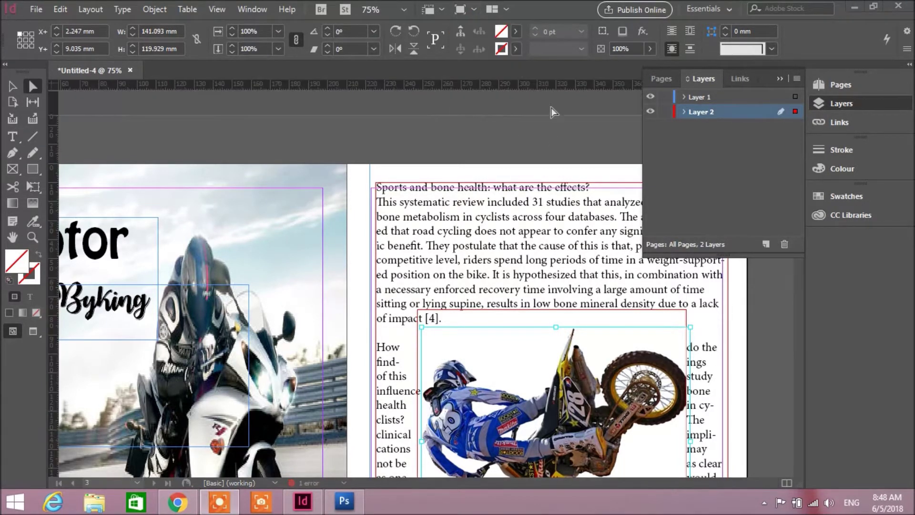